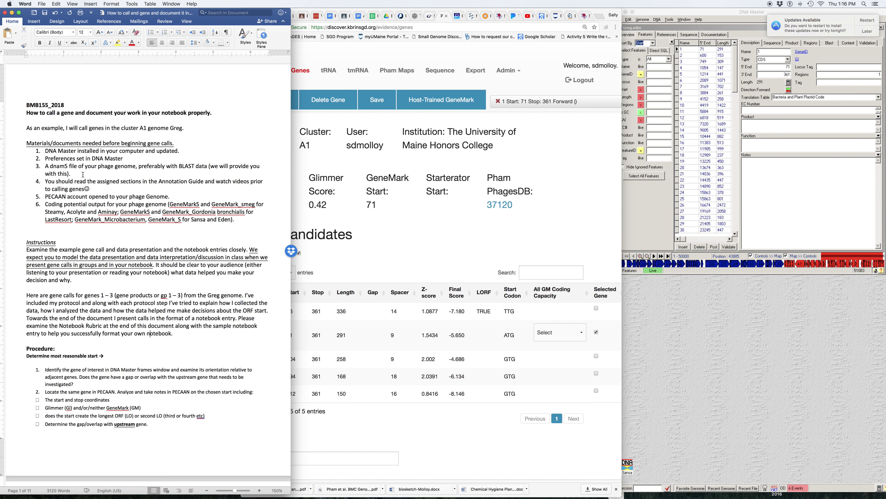
Step: Review the guide's list of materials needed before gene calling, glancing at the PECAAN gene page in Chrome
scroll(82, 174, "down", 2)
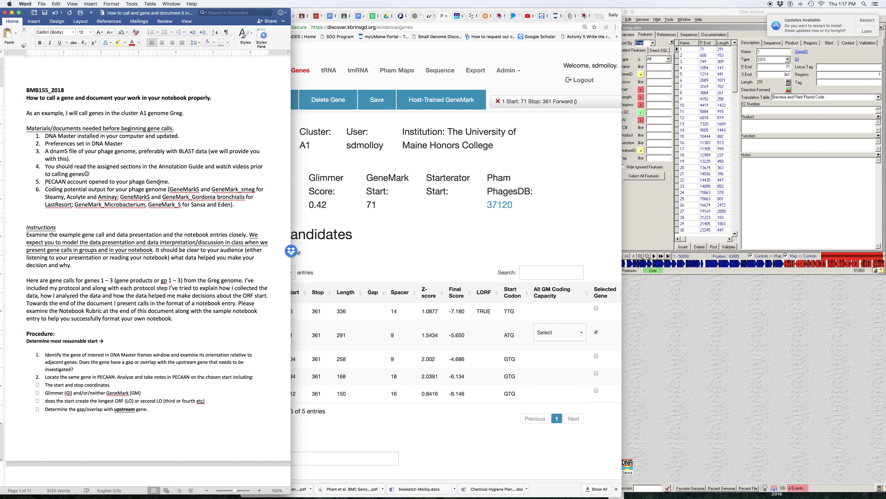
left_click(443, 239)
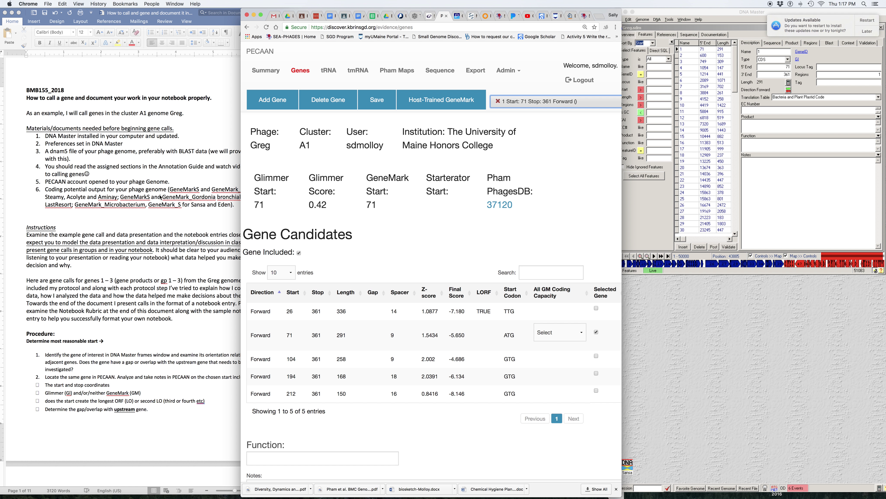
left_click(139, 209)
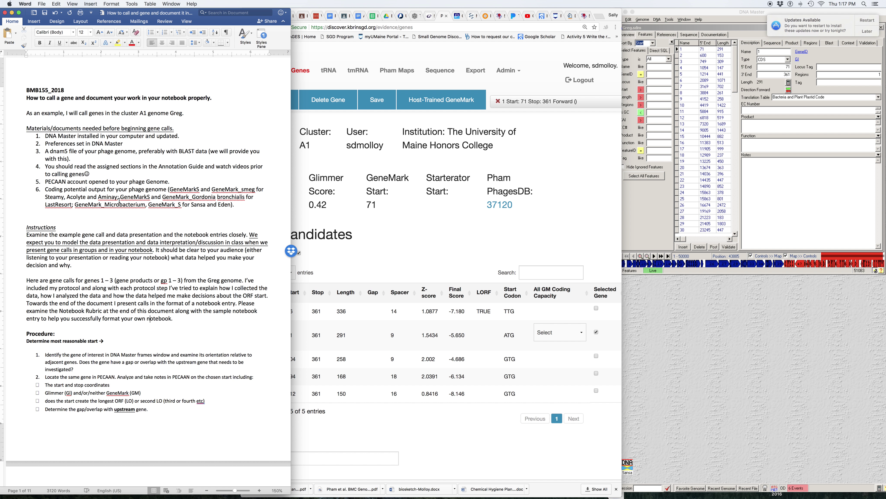
Step: Switch to PECAAN in Chrome, open Greg's Host-Trained GeneMark report, examine its coding potential graphs and close it
left_click(452, 64)
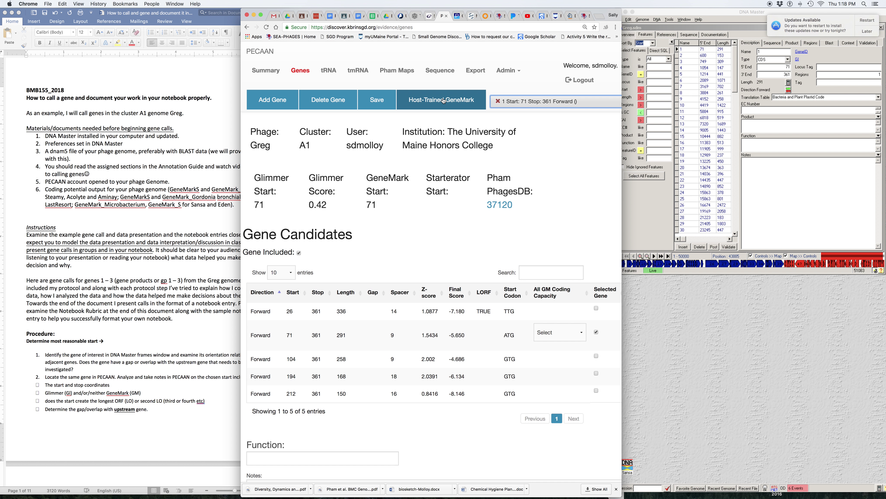
left_click(443, 101)
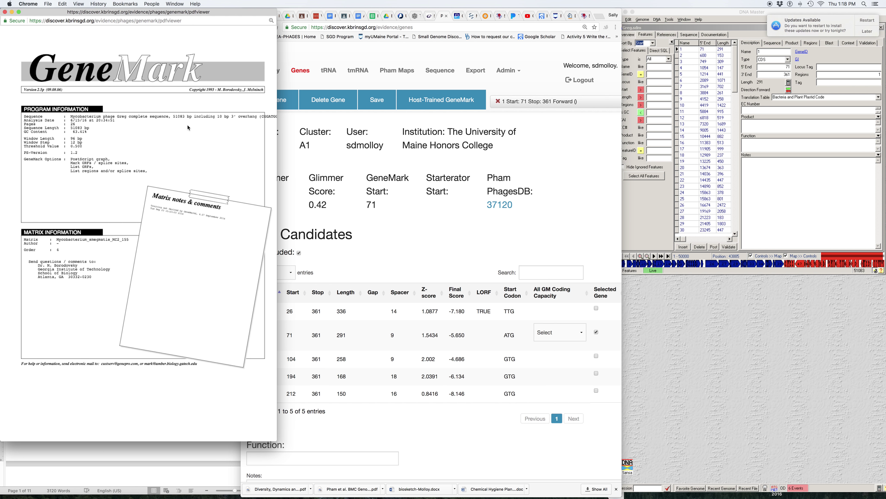
scroll(189, 128, "right", 3)
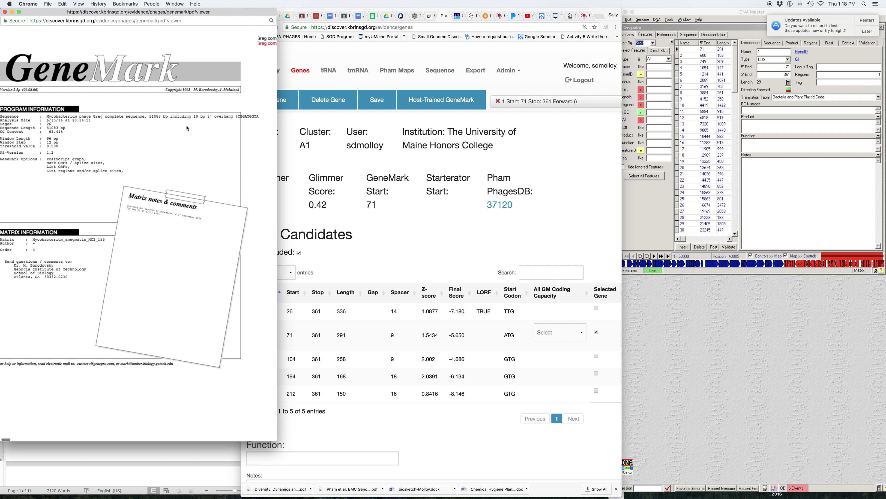
scroll(189, 128, "left", 3)
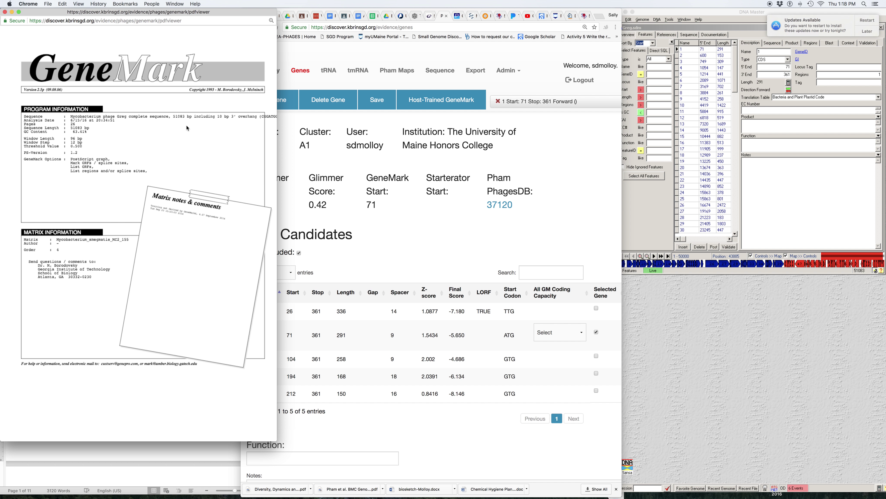
scroll(187, 128, "right", 10)
scroll(187, 128, "right", 5)
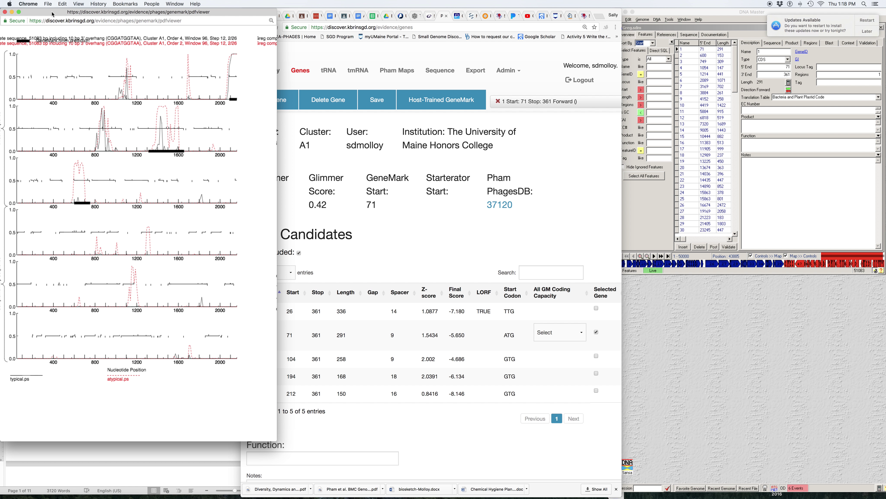
left_click(12, 11)
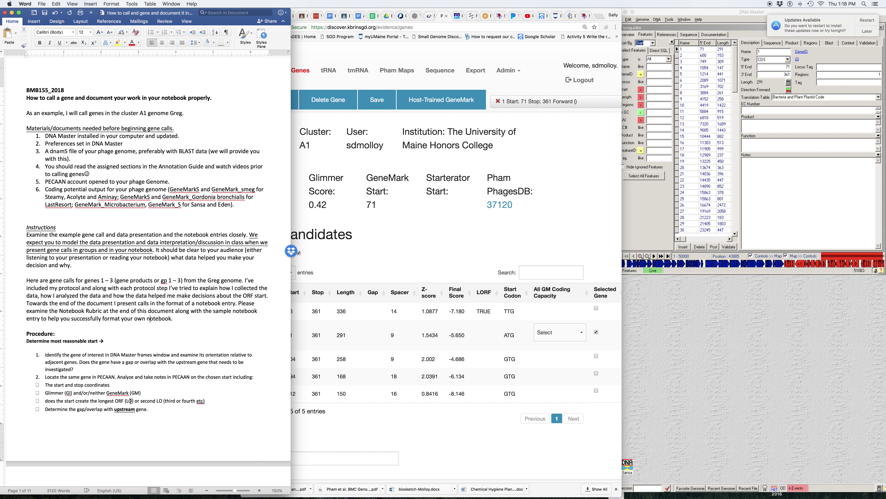
Step: Read the Word guide's procedure for determining a gene's start and function, through the gp3 example's gap/overlap step
scroll(156, 300, "down", 2)
scroll(156, 301, "down", 10)
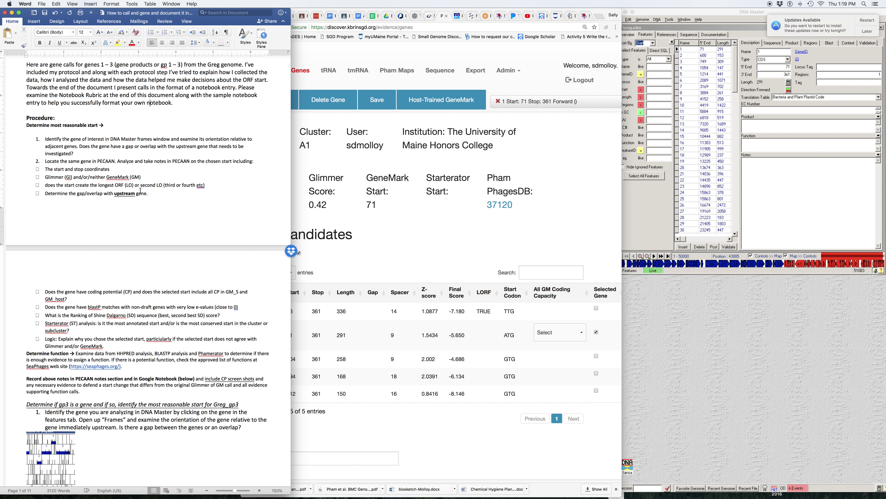
scroll(161, 295, "down", 1)
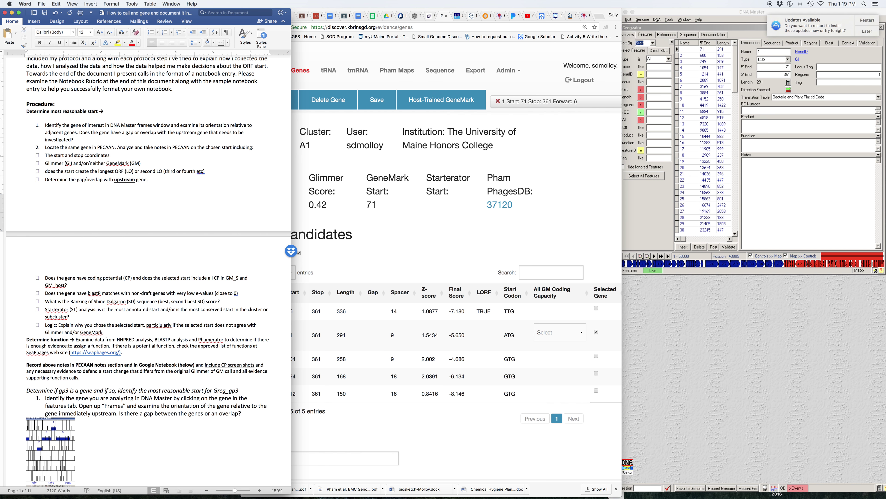
scroll(68, 348, "down", 10)
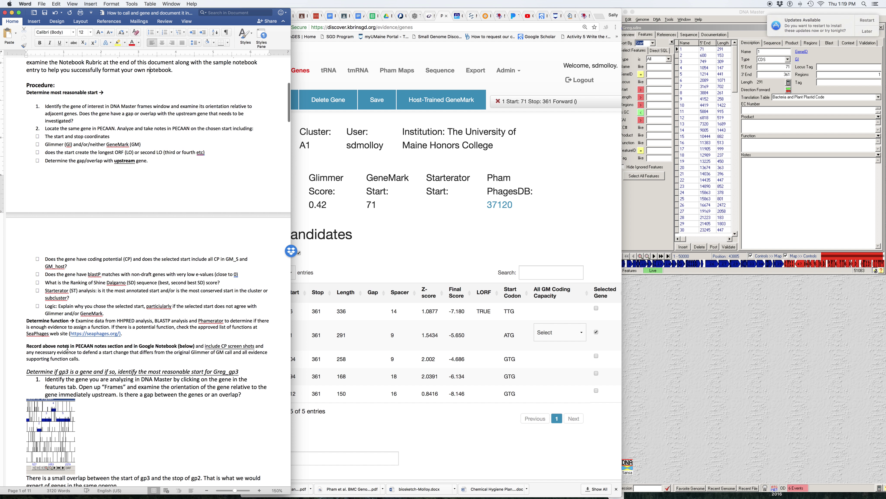
scroll(92, 236, "up", 5)
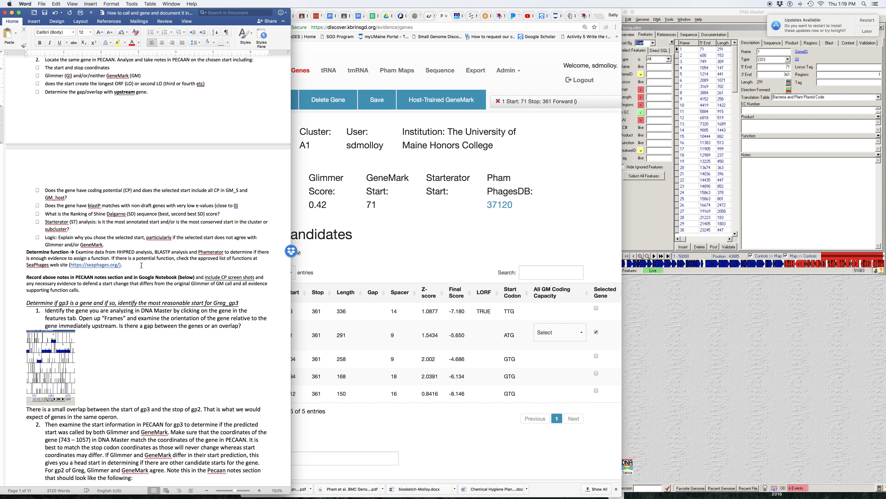
scroll(142, 265, "down", 5)
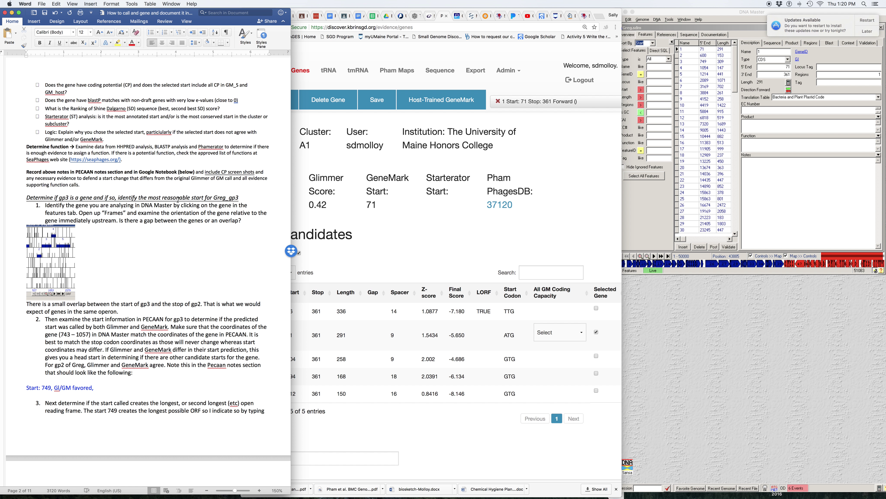
scroll(160, 338, "down", 5)
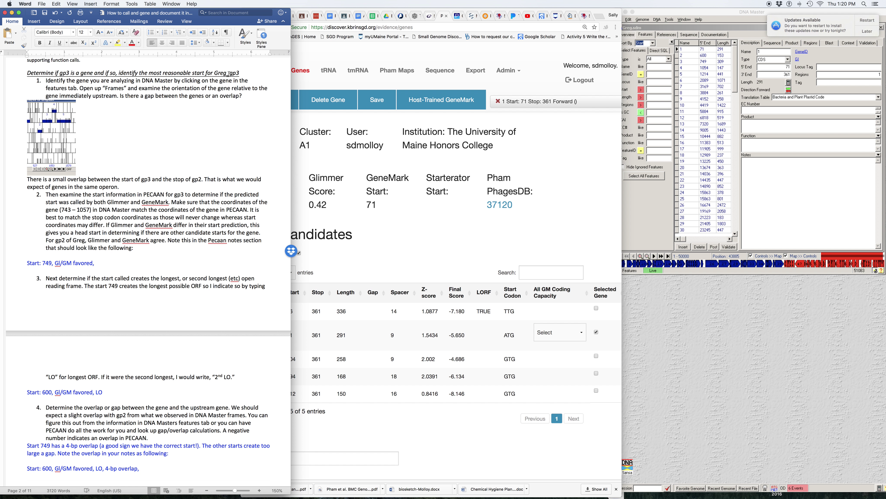
Step: Switch to DNA Master and postpone the system update notification with Try Tonight
left_click(779, 328)
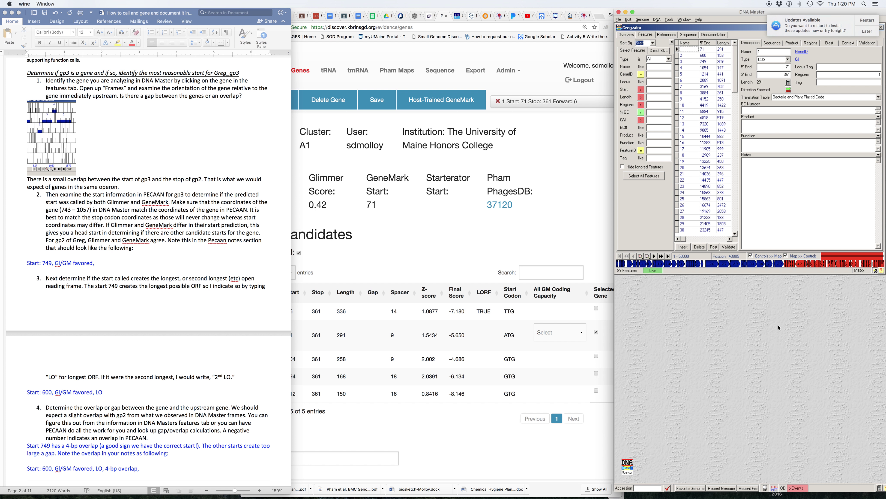
left_click(869, 32)
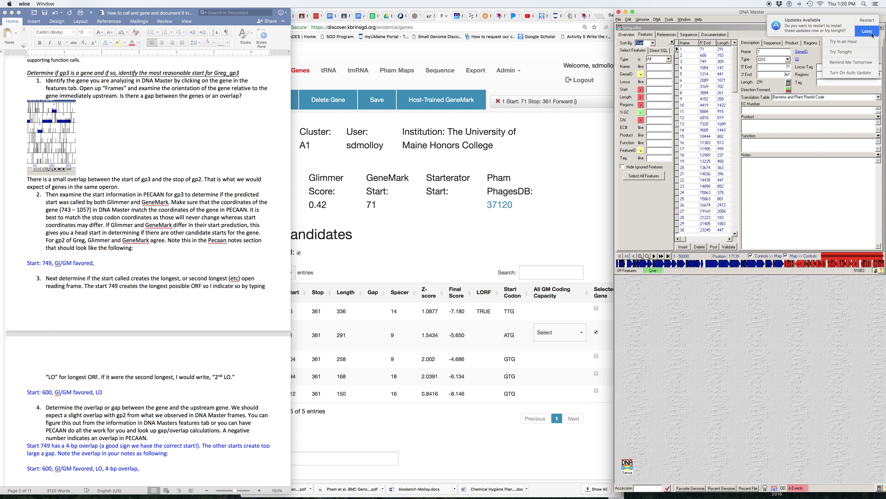
left_click(850, 54)
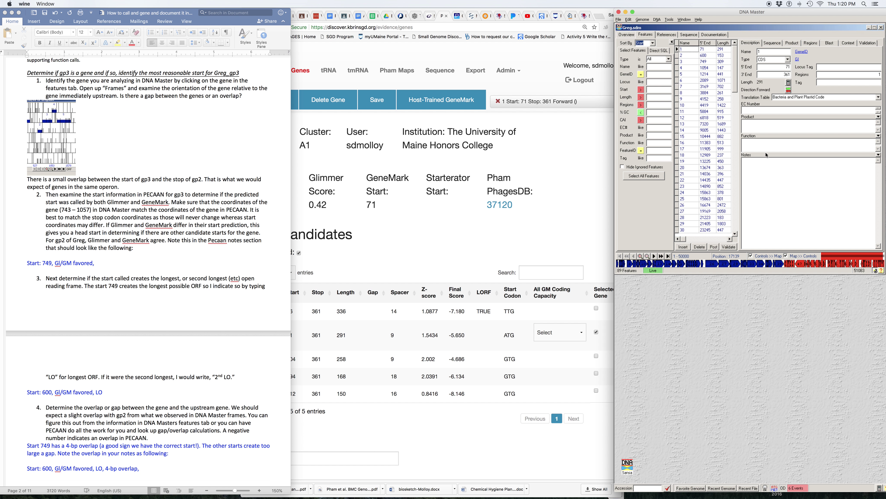
Step: Select gene 3 in the Greg feature table, open the Frames ORF analysis and place its window below the genome window
left_click(684, 62)
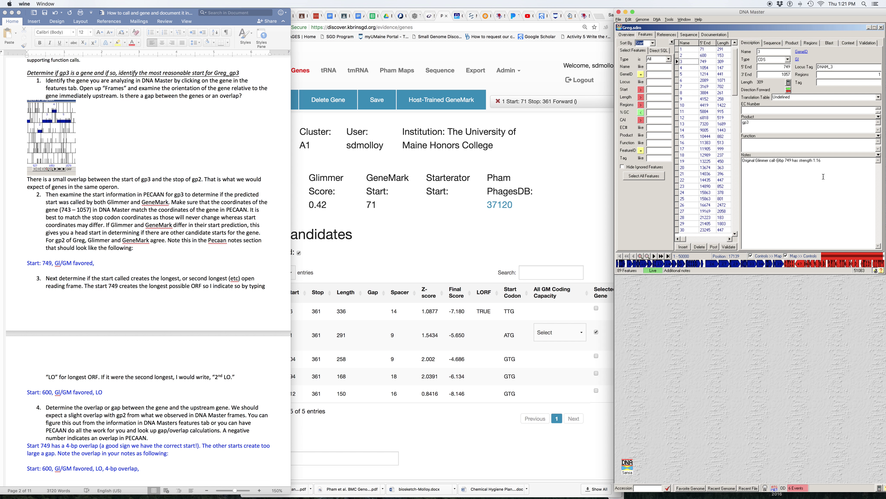
left_click(657, 20)
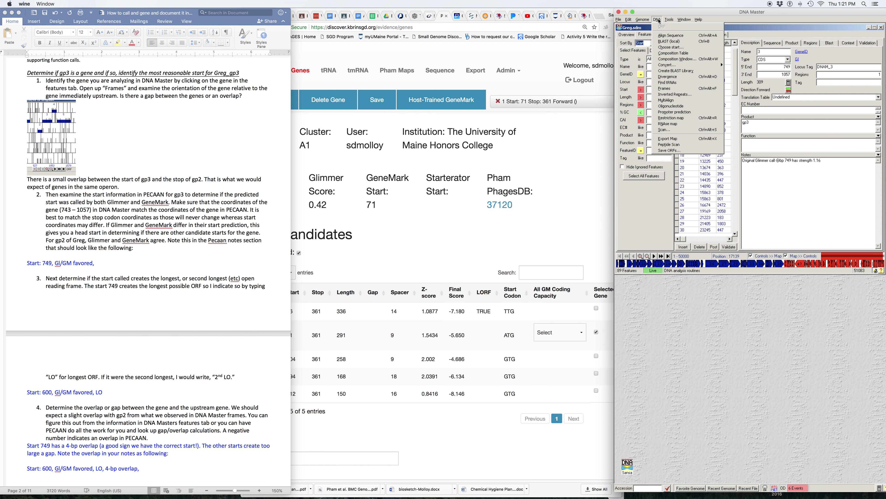
left_click(674, 90)
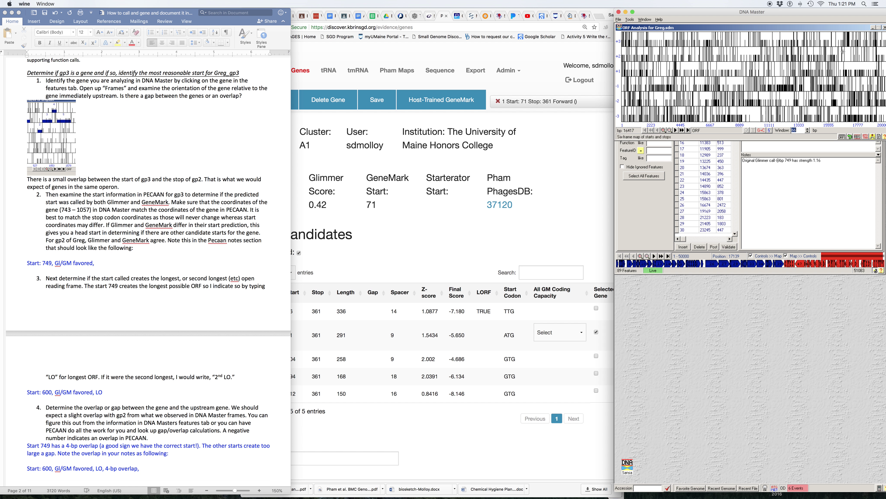
left_click_drag(772, 28, 772, 281)
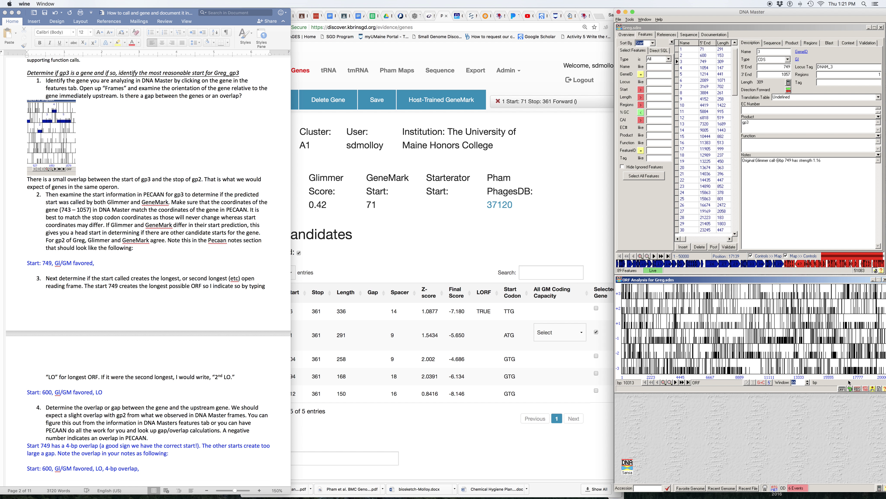
Step: Show the annotated genes on the six-frame map and bring genes 1 to 4 into close view
left_click(842, 389)
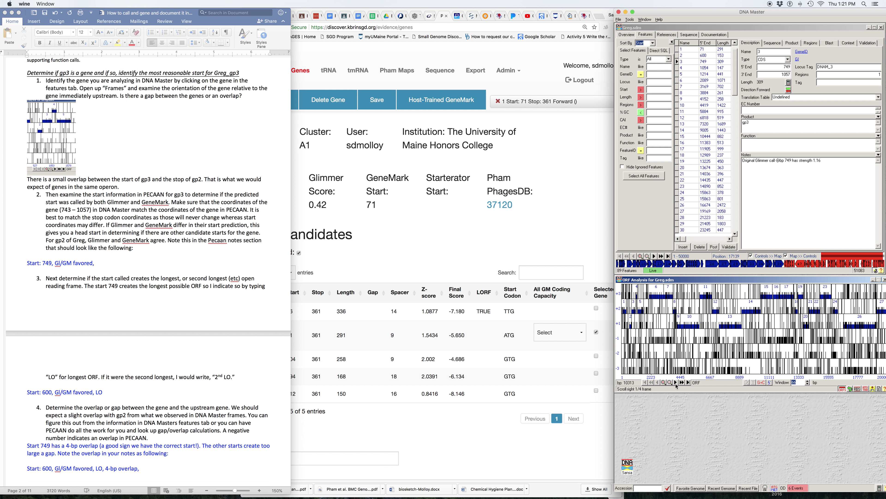
left_click(663, 383)
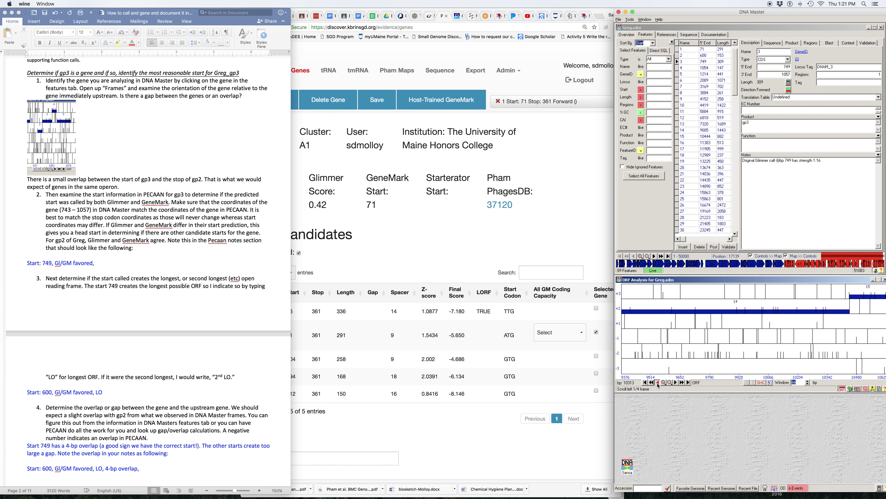
left_click(658, 383)
left_click(658, 383)
left_click(658, 383)
left_click(658, 383)
left_click(658, 383)
left_click(658, 383)
left_click(658, 383)
left_click(658, 383)
left_click(659, 383)
left_click(658, 382)
left_click(659, 383)
left_click(658, 383)
left_click(658, 383)
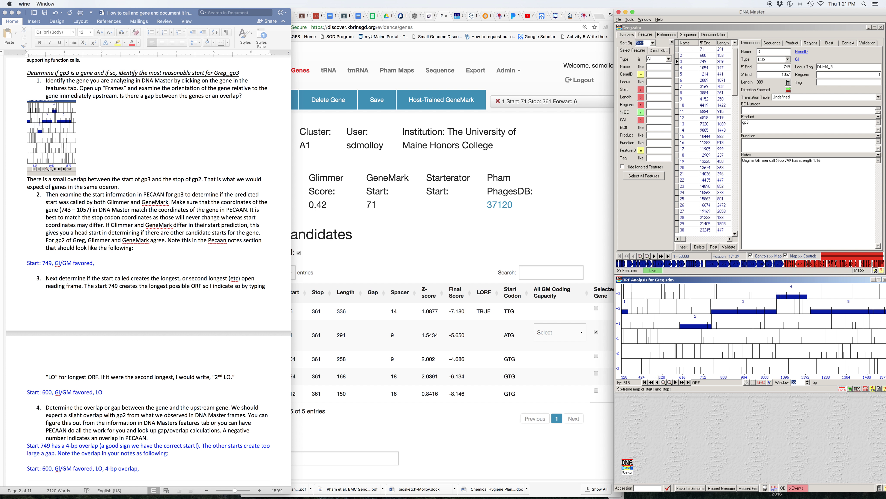
left_click(659, 383)
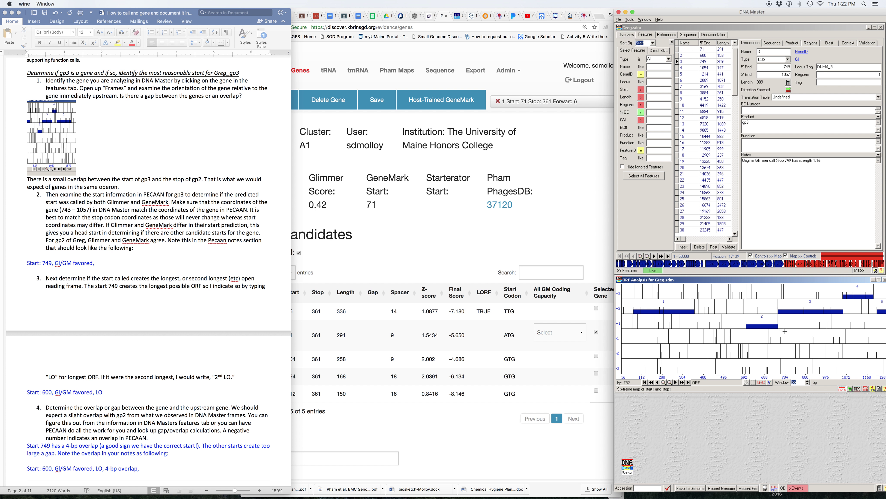
Step: Switch to PECAAN in Chrome and load gene 3 with start 749 and stop 1,057
left_click(555, 144)
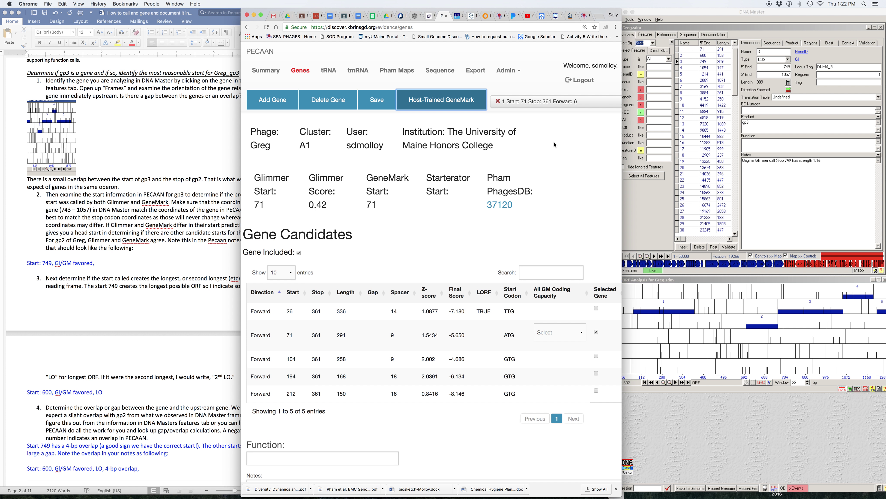
left_click(546, 105)
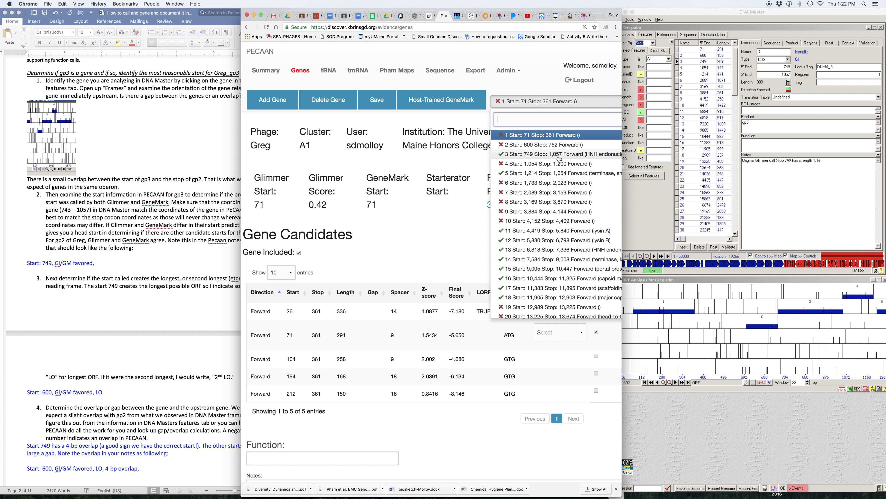
left_click(534, 156)
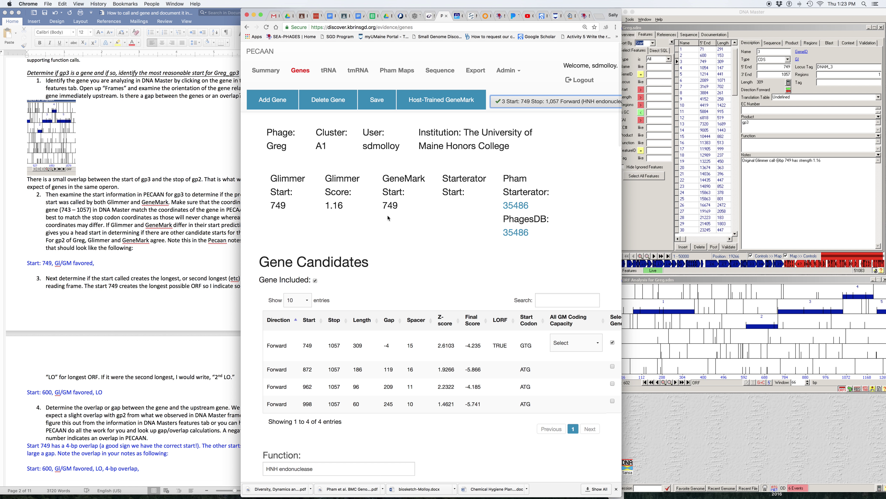
Step: Check gene 3's candidates and notes, highlighting the part of the note stating that start 749 is Gl/GM favored
scroll(388, 218, "down", 3)
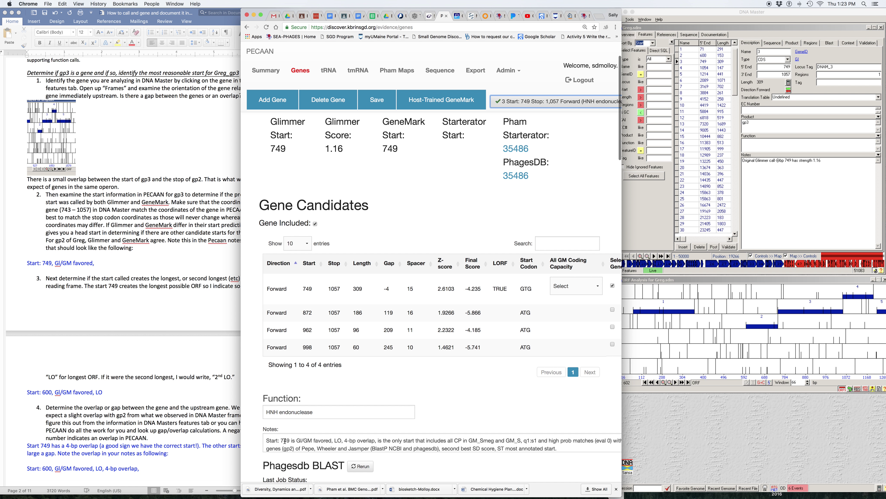
left_click_drag(281, 440, 331, 441)
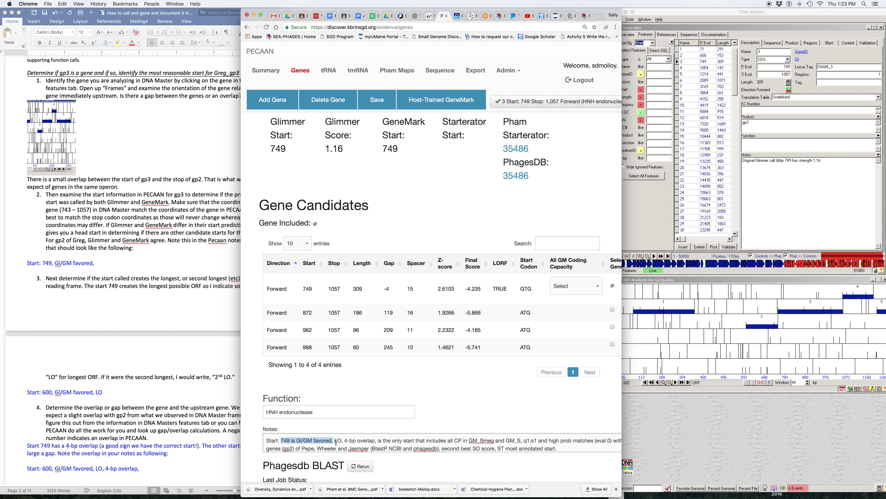
scroll(419, 244, "up", 1)
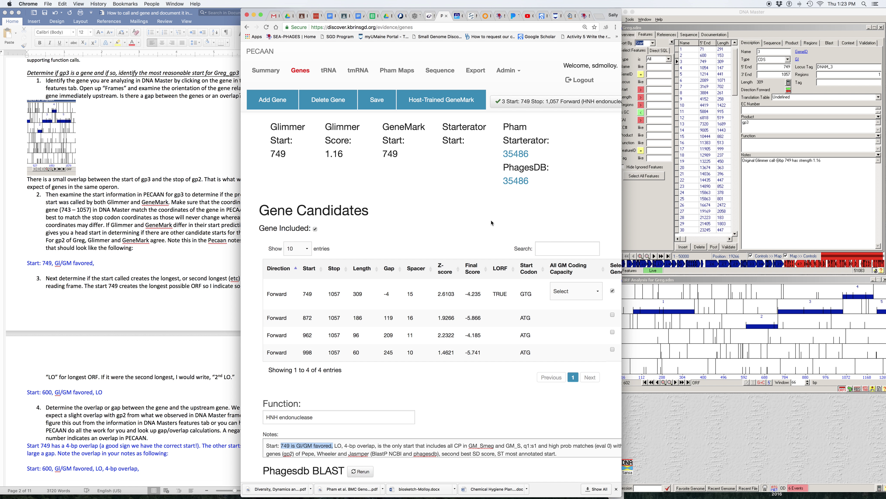
Step: Return to the Word guide and highlight the example note "Start: 749, Gl/GM favored," under procedure step 2
left_click(113, 254)
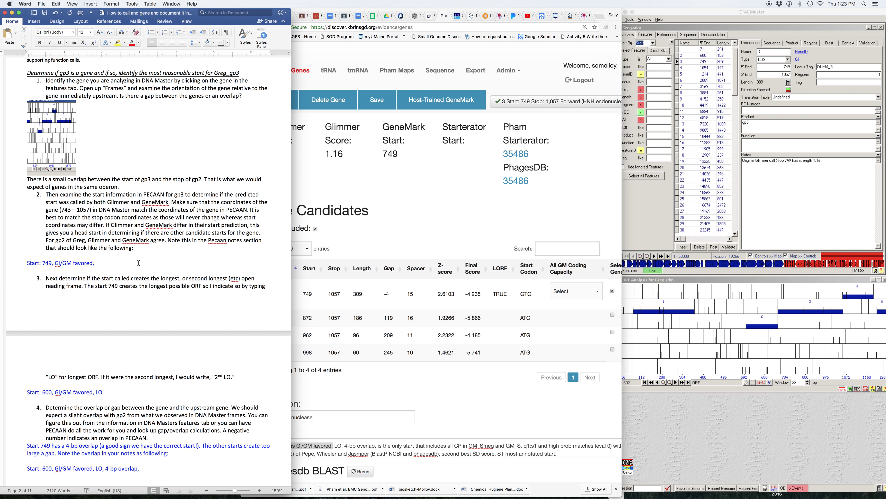
left_click_drag(104, 261, 13, 265)
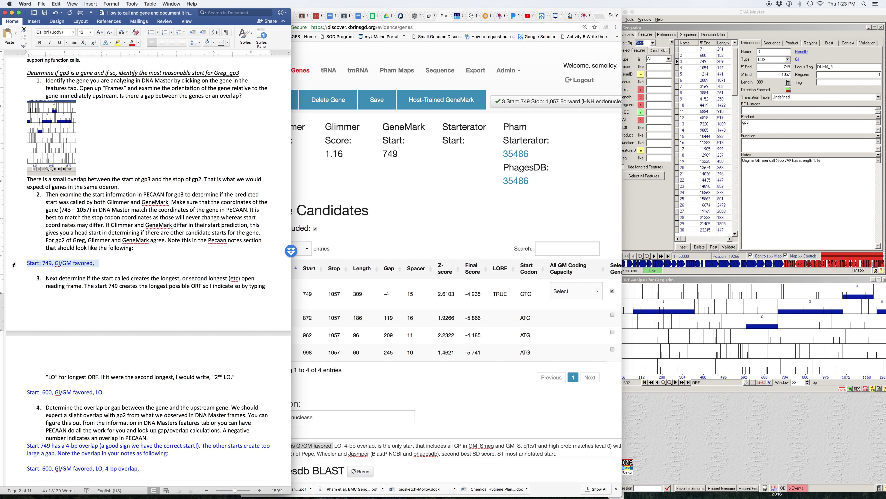
scroll(107, 298, "down", 5)
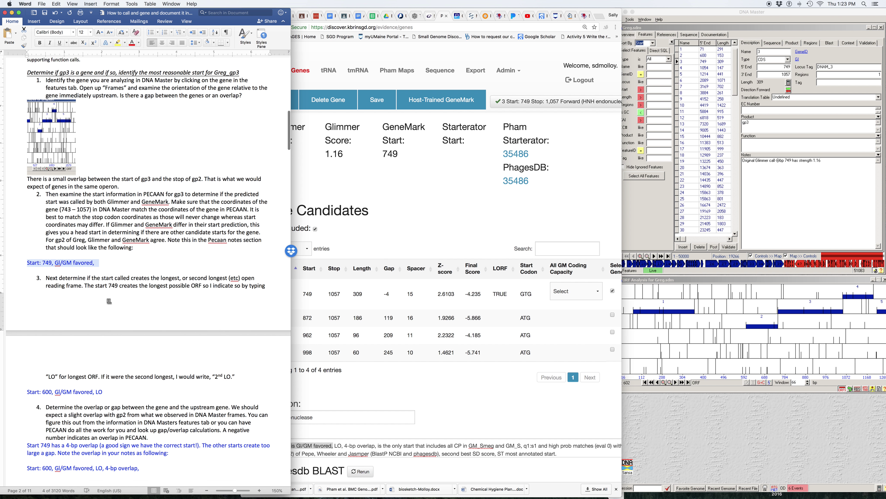
Step: Check the longest-ORF entry for start 749 in PECAAN, and highlight "LO" in the example note under guide step 3
scroll(107, 297, "down", 1)
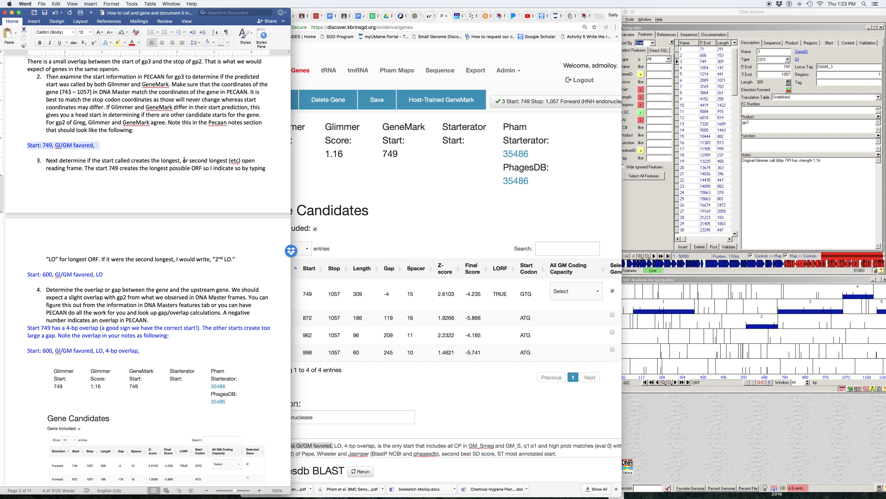
left_click(423, 232)
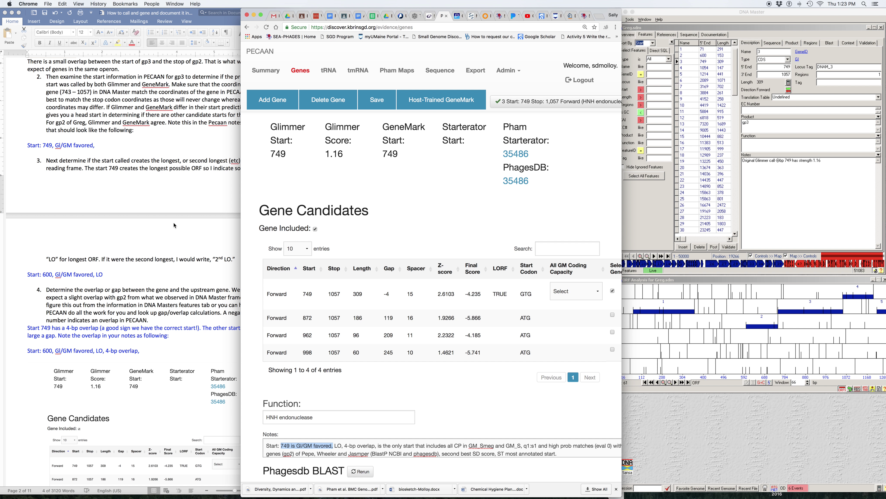
left_click(161, 234)
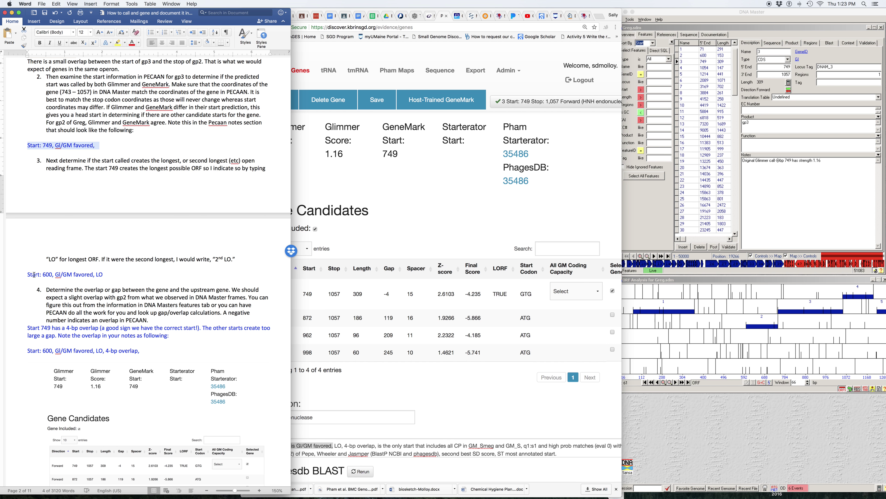
left_click_drag(94, 275, 104, 275)
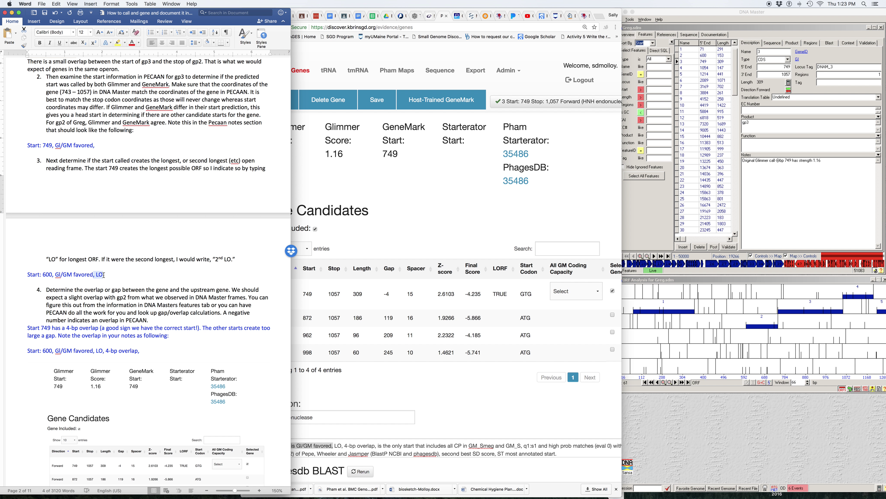
left_click(130, 293)
Step: Read guide step 4 on overlaps, and in DNA Master select gene 2 to compare its stop with gene 3's start
scroll(130, 294, "down", 2)
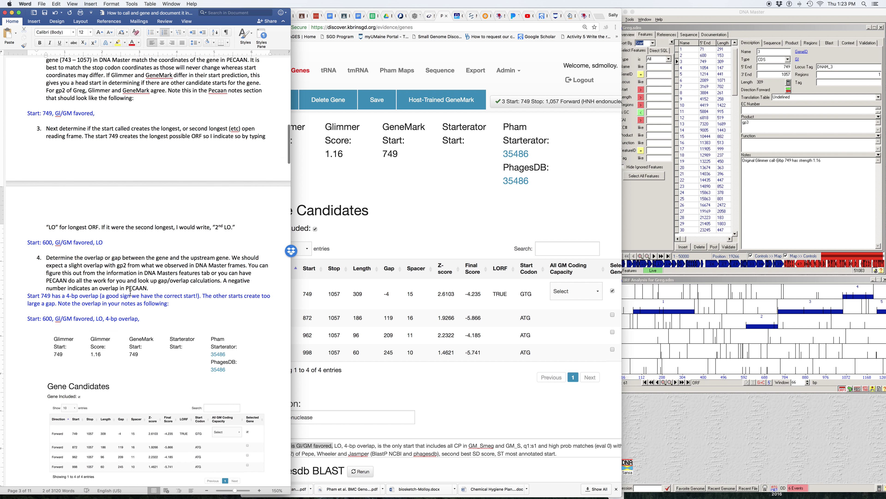
scroll(131, 293, "down", 3)
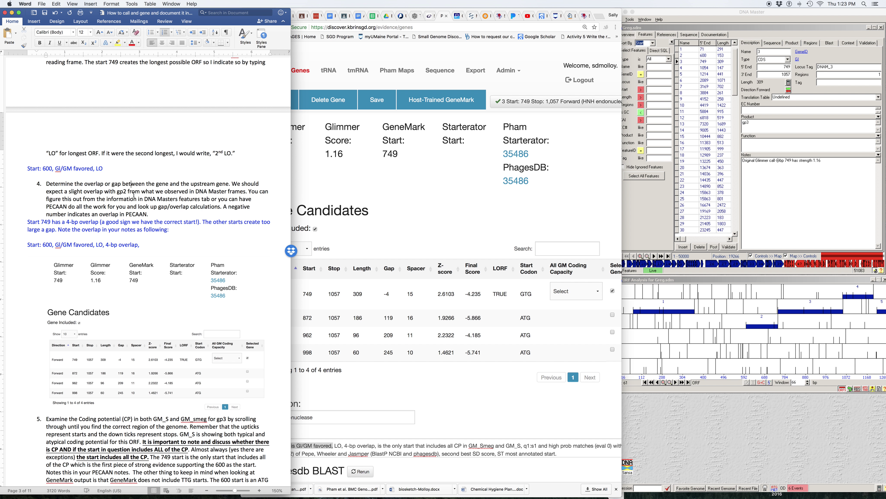
left_click(651, 211)
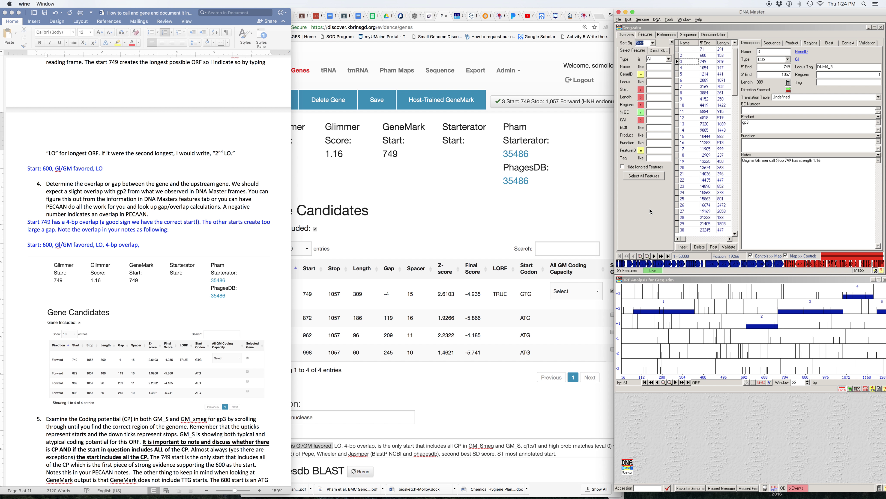
left_click(704, 63)
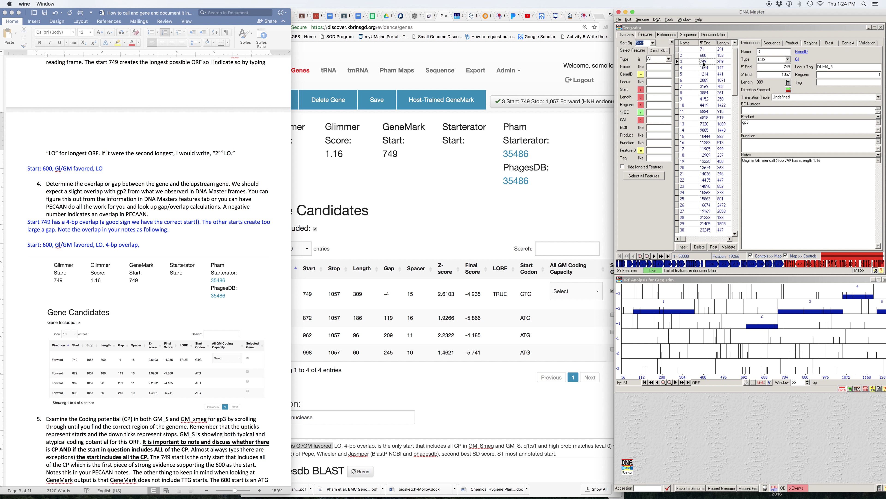
left_click(692, 55)
Step: Switch to PECAAN and examine the gap, LORF and selected-gene columns for gene 3's start candidates
left_click(443, 200)
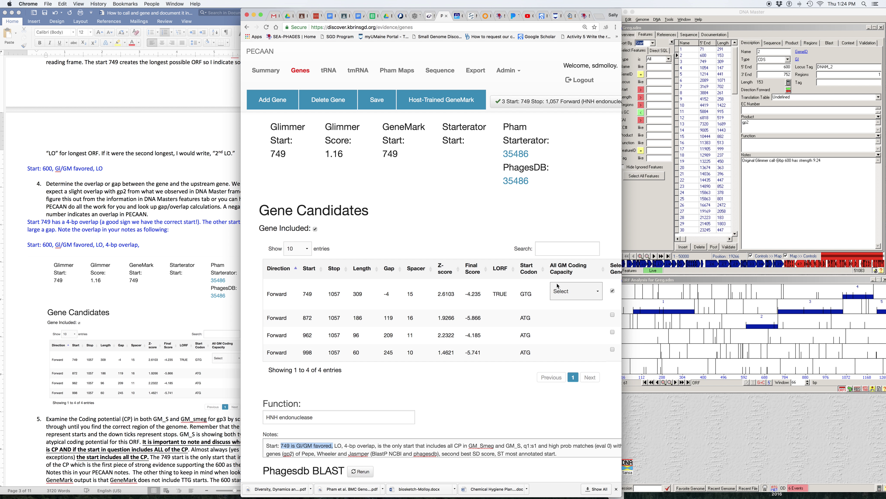
scroll(593, 291, "right", 2)
left_click(582, 290)
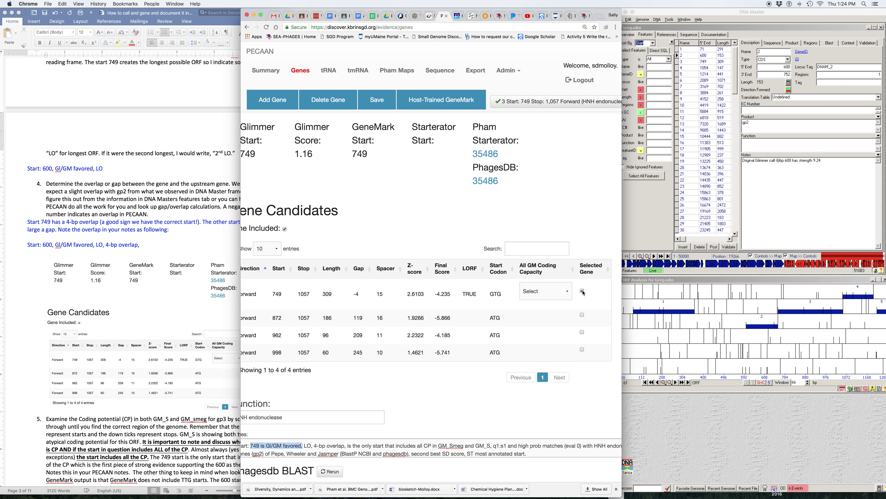
scroll(457, 290, "left", 2)
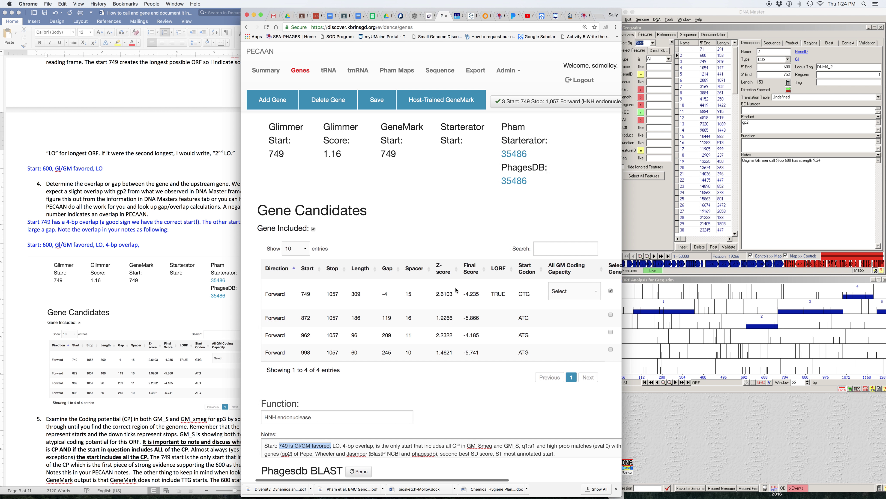
scroll(456, 290, "right", 2)
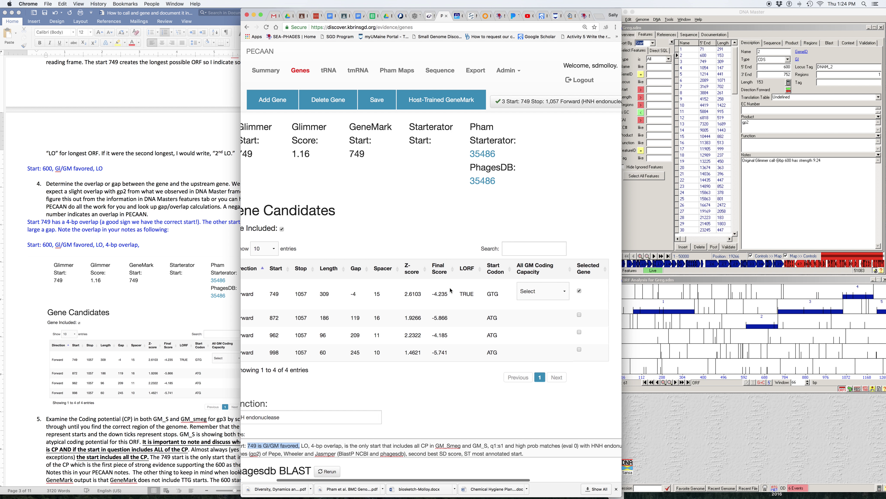
Step: Change gene 3's selected candidate to the start at position 872 and save the gene
left_click(578, 315)
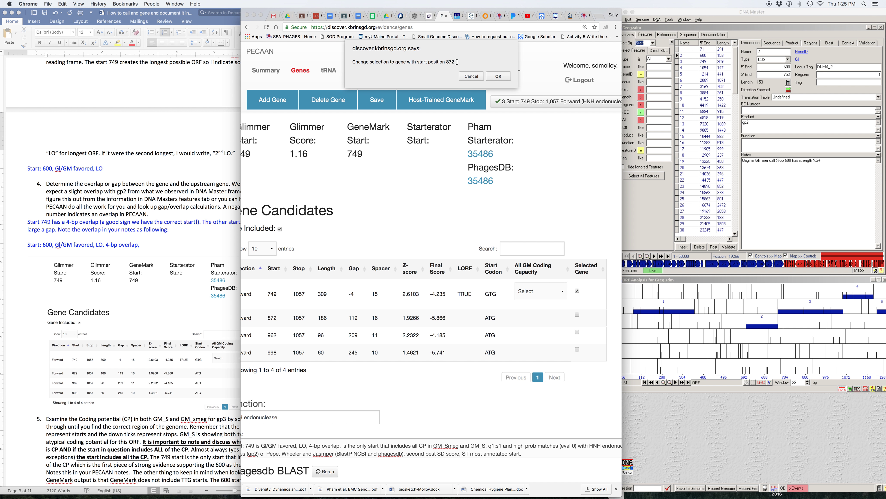
left_click(497, 77)
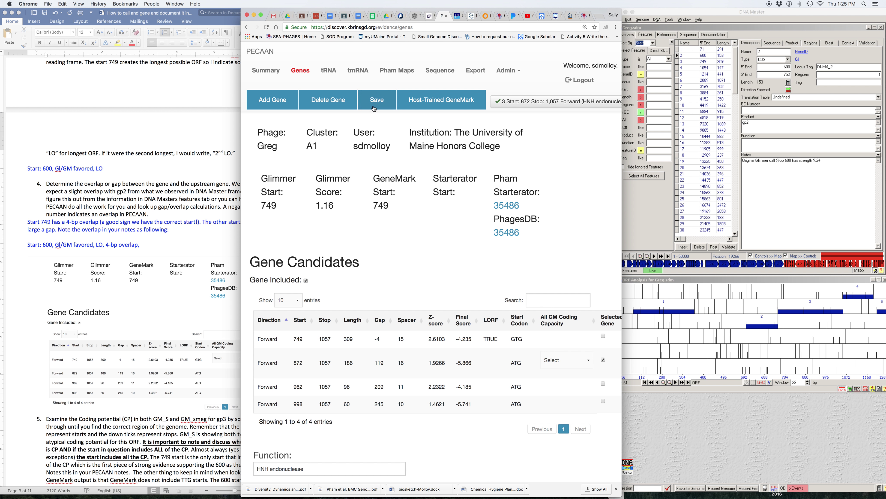
left_click(376, 104)
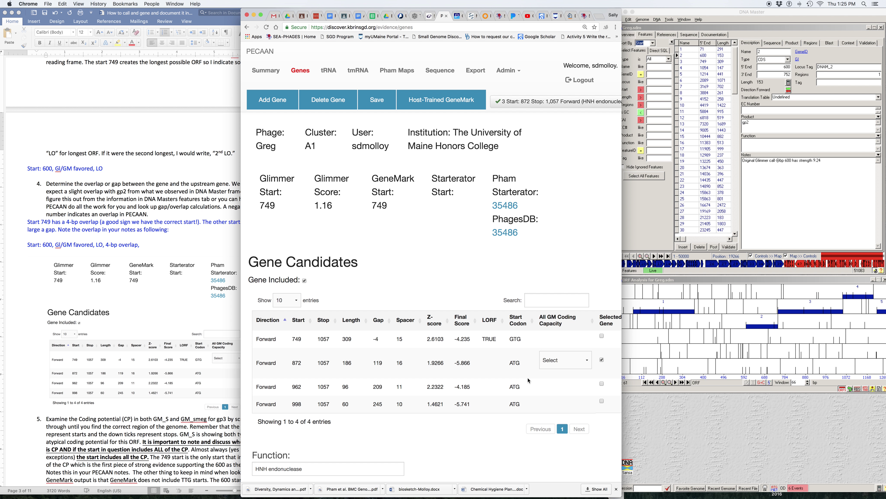
Step: Reselect the candidate with start position 749 for gene 3 and save the gene
left_click(602, 336)
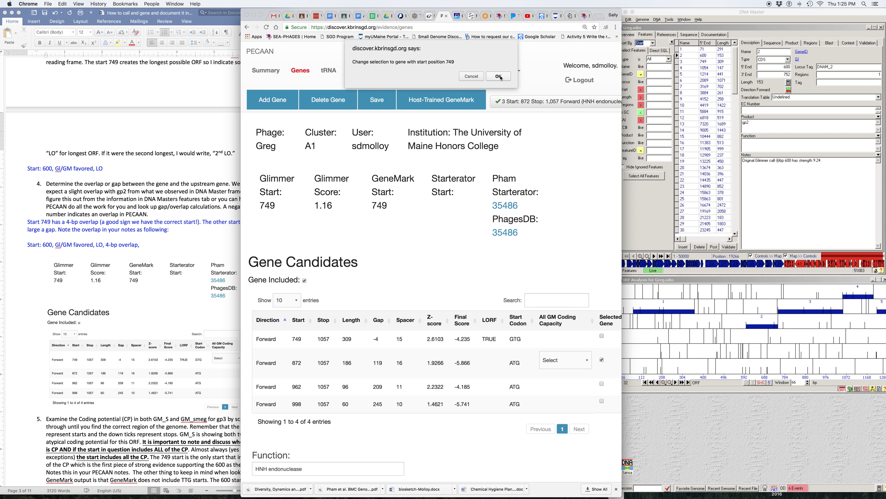
left_click(499, 77)
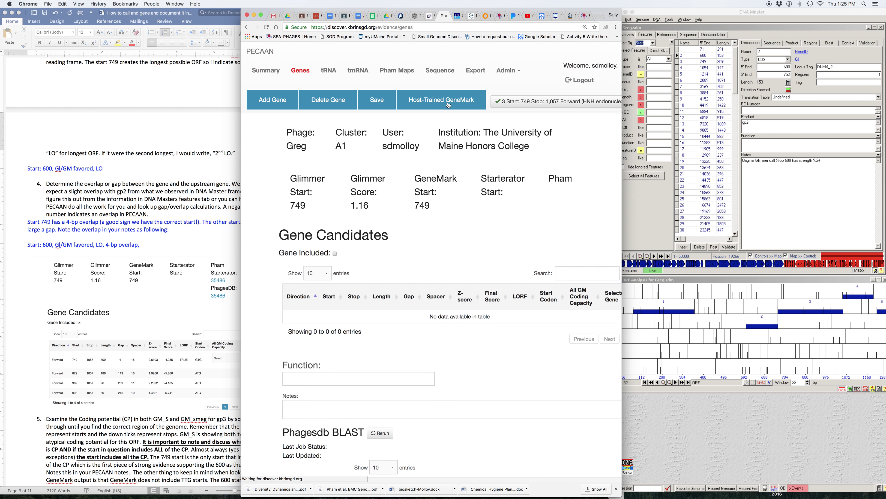
left_click(379, 98)
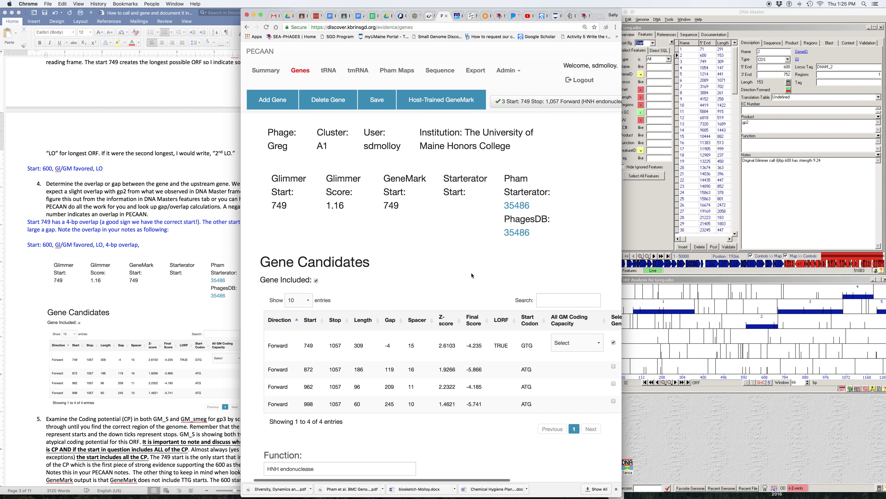
scroll(472, 275, "down", 1)
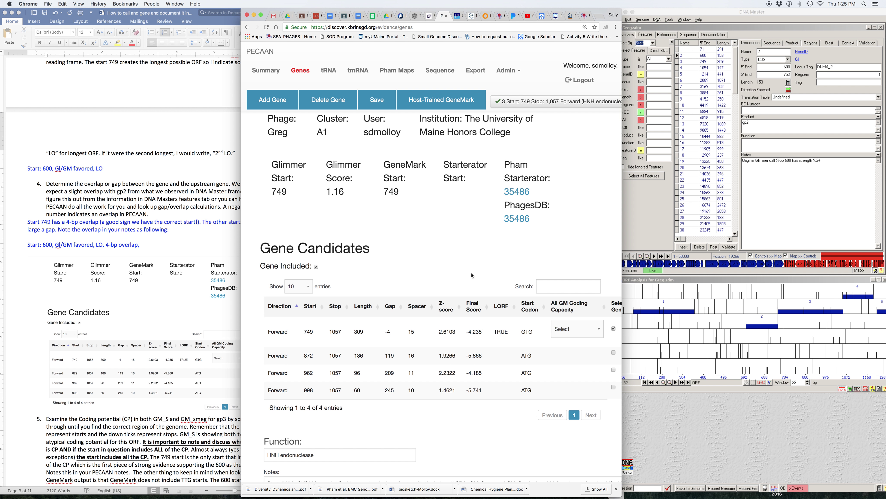
scroll(422, 272, "right", 1)
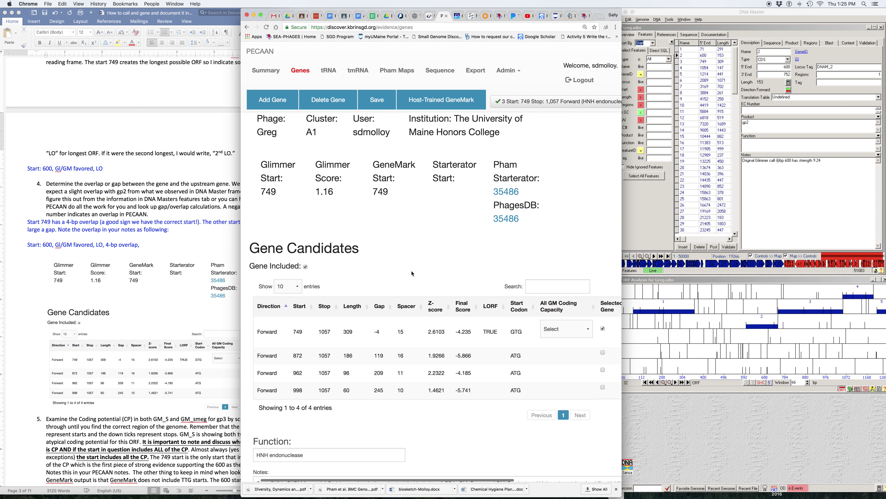
Step: In the Word guide, highlight step 4's example note with "4-bp overlap" and step 5's instruction to examine coding potential in GM_S
left_click(172, 138)
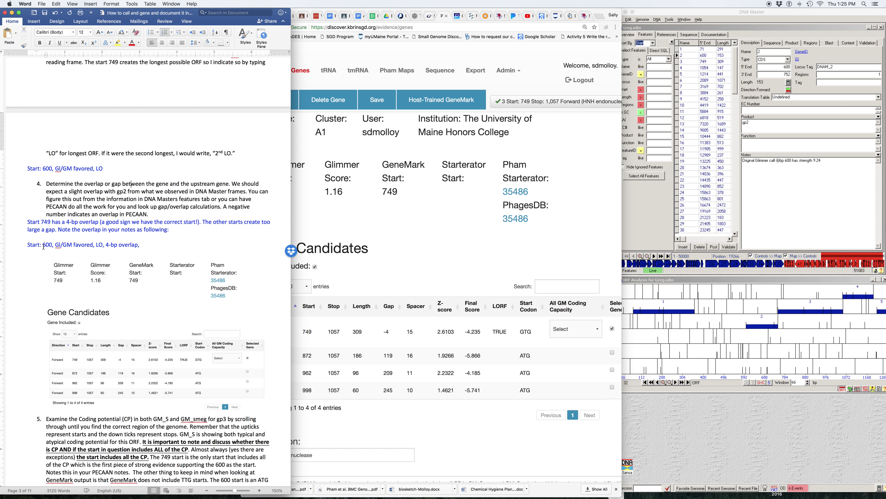
left_click_drag(27, 245, 141, 248)
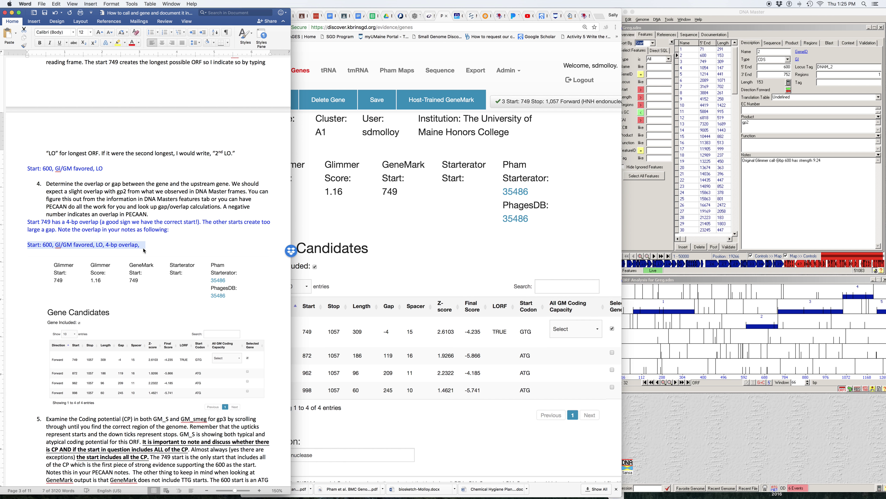
scroll(144, 250, "down", 10)
scroll(143, 249, "down", 3)
left_click(49, 133)
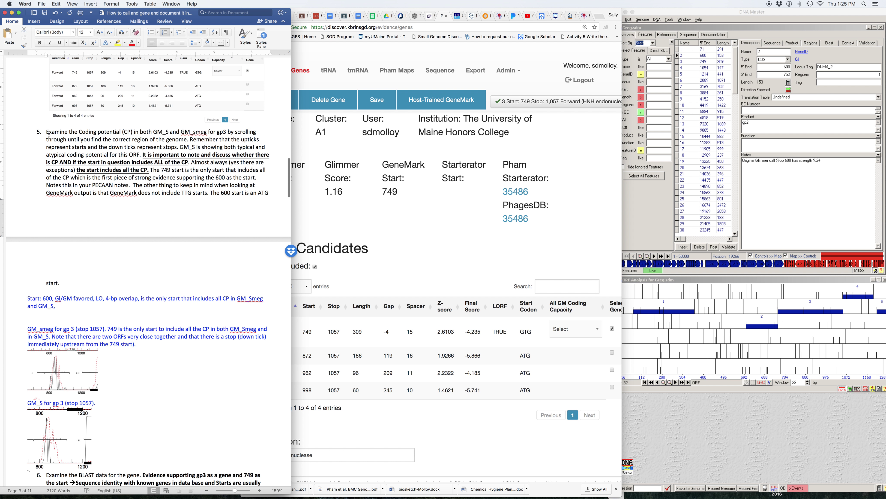
left_click_drag(49, 133, 171, 134)
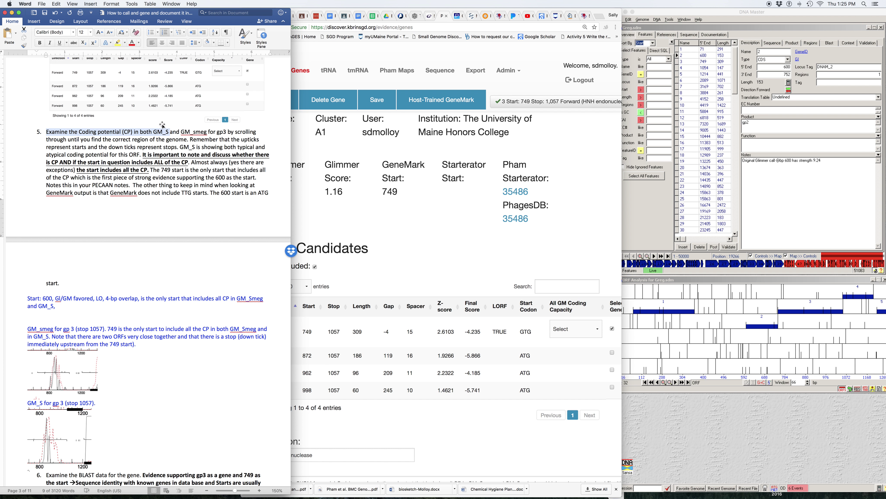
Step: Open the Host-Trained GeneMark output from PECAAN and examine the coding potential plots covering gene 3
left_click(395, 169)
left_click(439, 101)
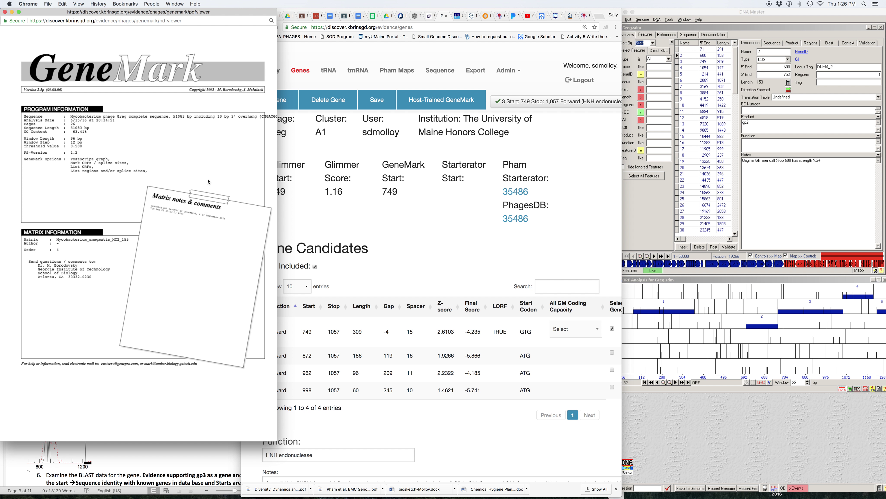
scroll(209, 181, "right", 10)
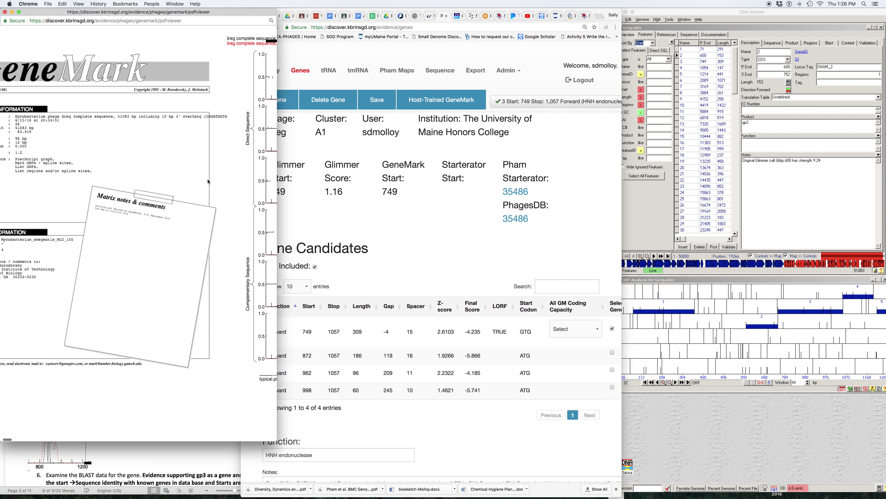
scroll(209, 182, "right", 5)
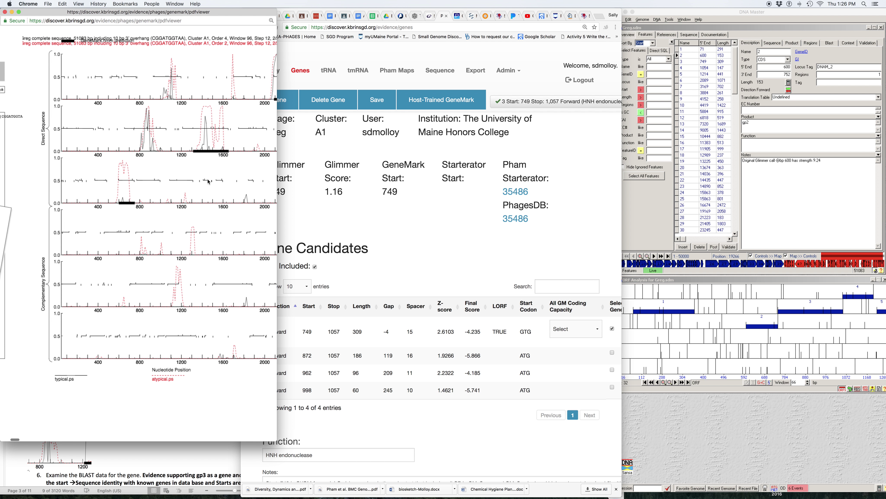
scroll(208, 182, "left", 2)
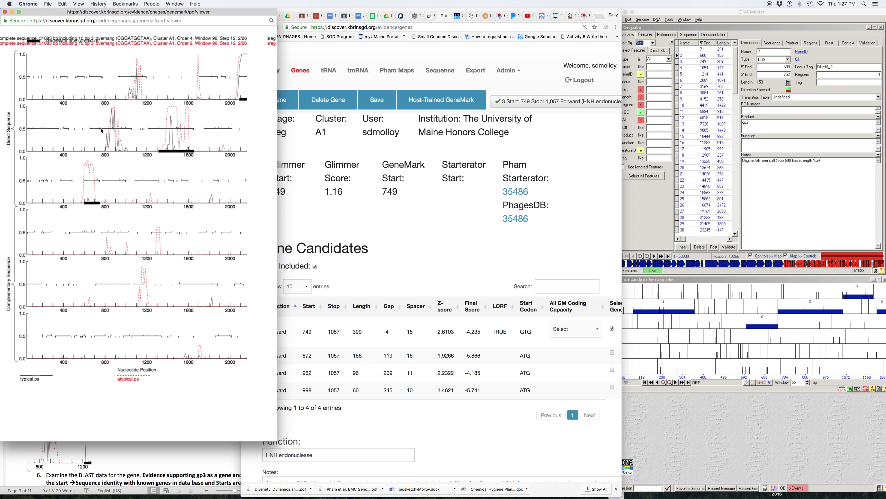
Step: Return to the Word guide and read step 5's coding potential note and plots and step 6's BLAST instructions
left_click(180, 460)
scroll(98, 377, "down", 5)
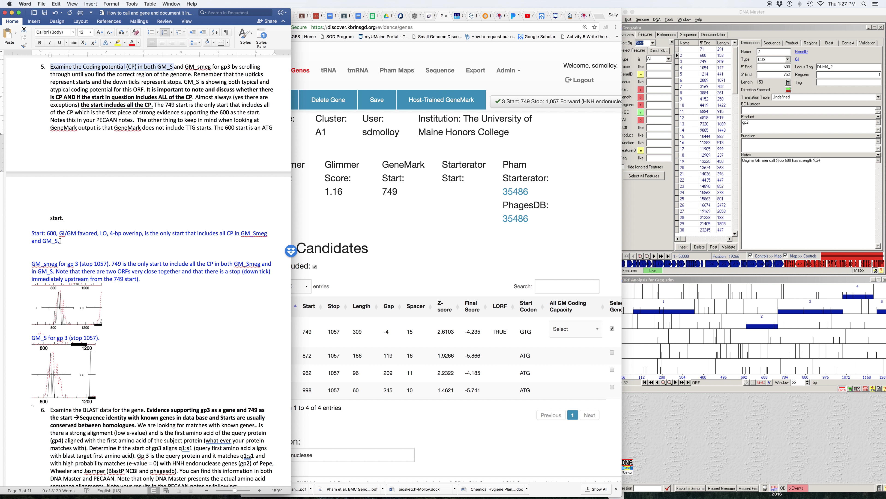
scroll(63, 245, "down", 3)
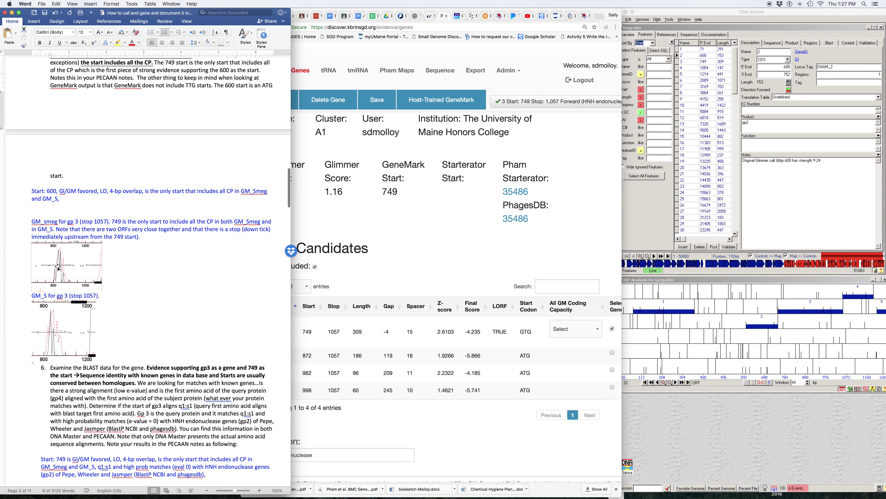
scroll(63, 261, "down", 5)
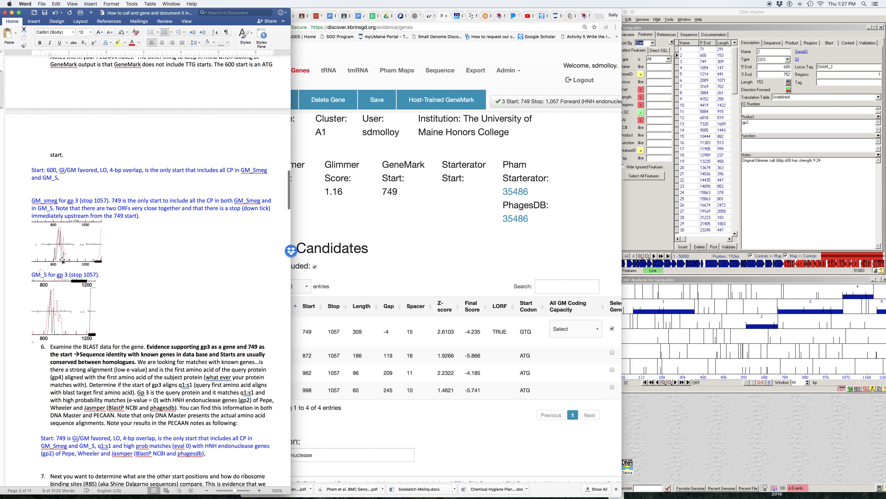
scroll(62, 260, "down", 3)
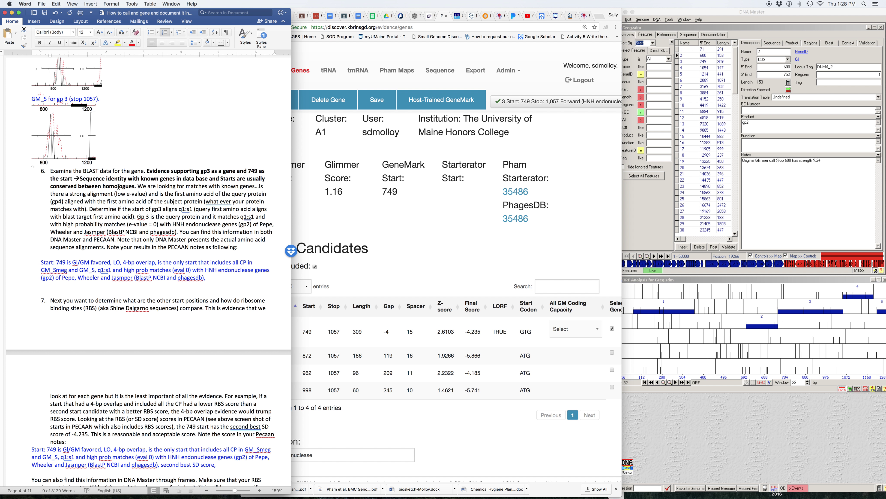
scroll(193, 205, "right", 1)
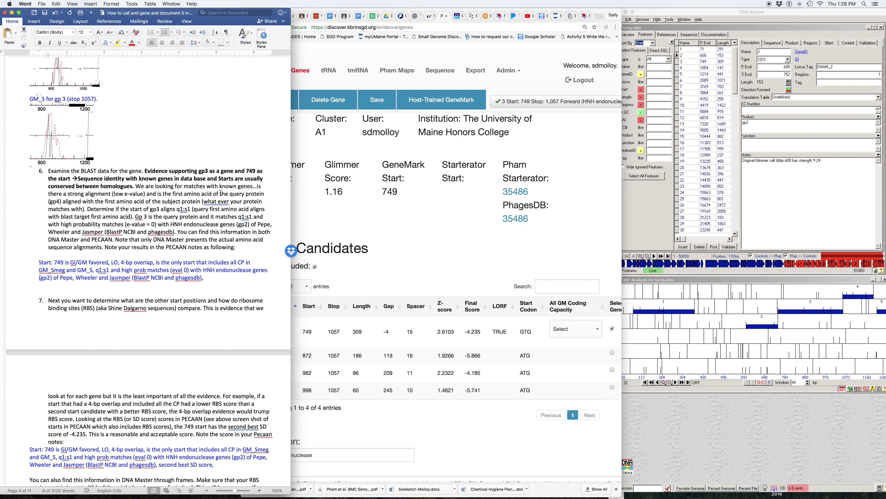
Step: Switch to DNA Master, restore the minimized Sansa genome window and show its feature list
left_click(646, 200)
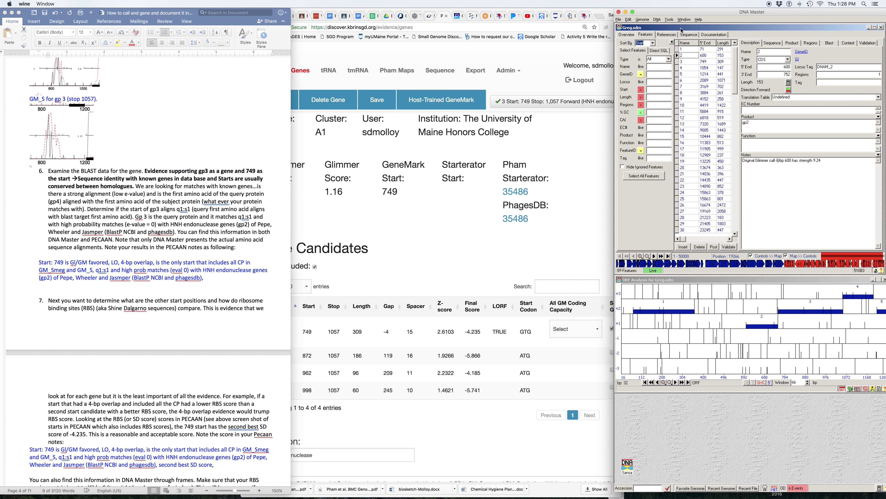
left_click(628, 468)
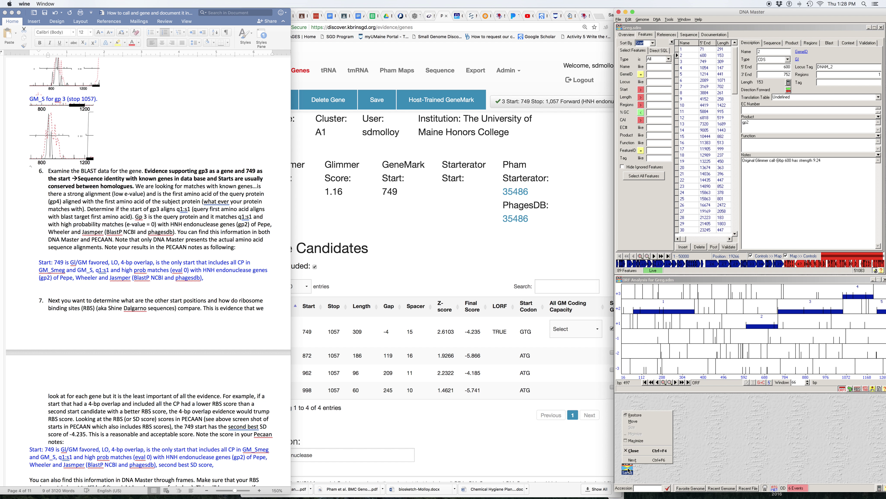
left_click(634, 416)
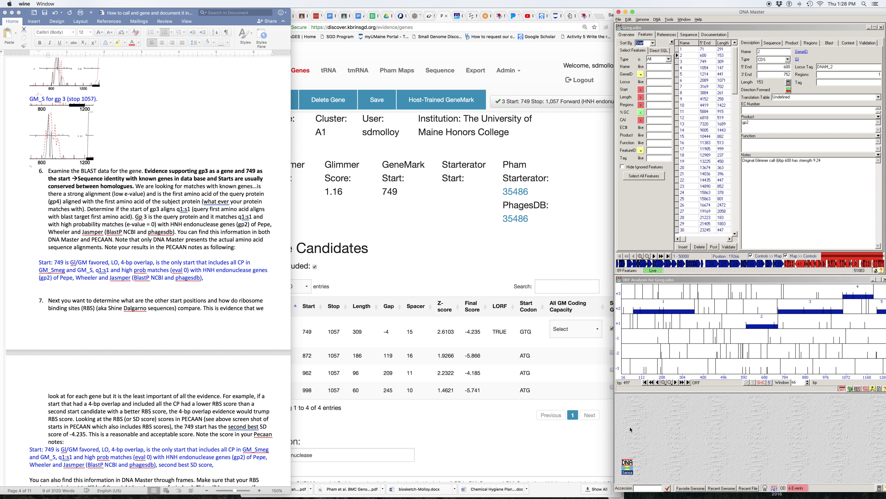
double_click(630, 470)
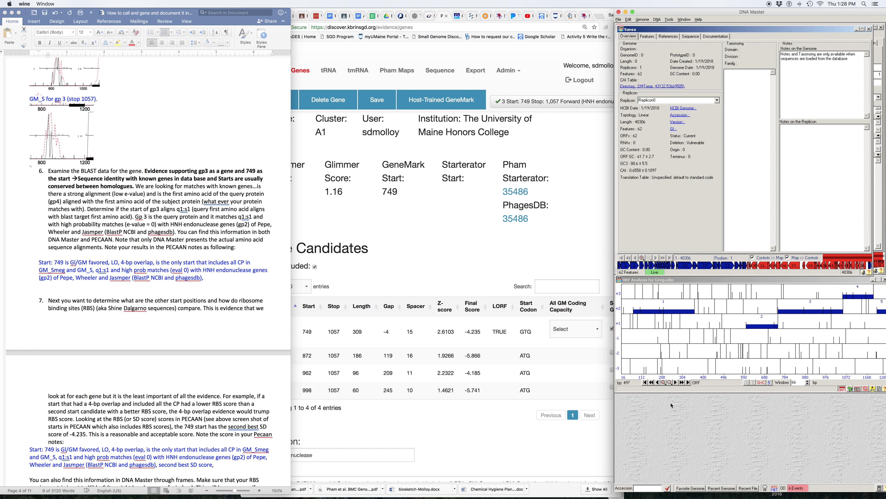
left_click(646, 38)
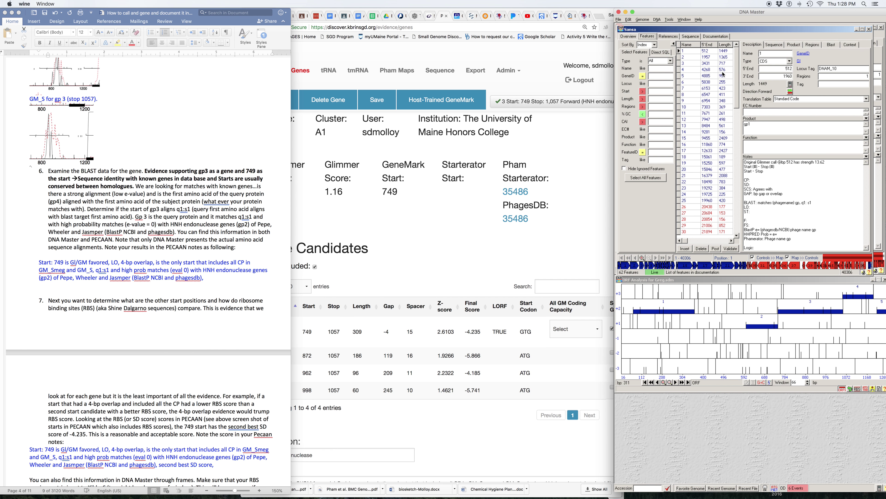
Step: Show the BLAST data for Sansa's gene 4 and view the hit's sequence alignment
left_click(692, 72)
left_click(834, 47)
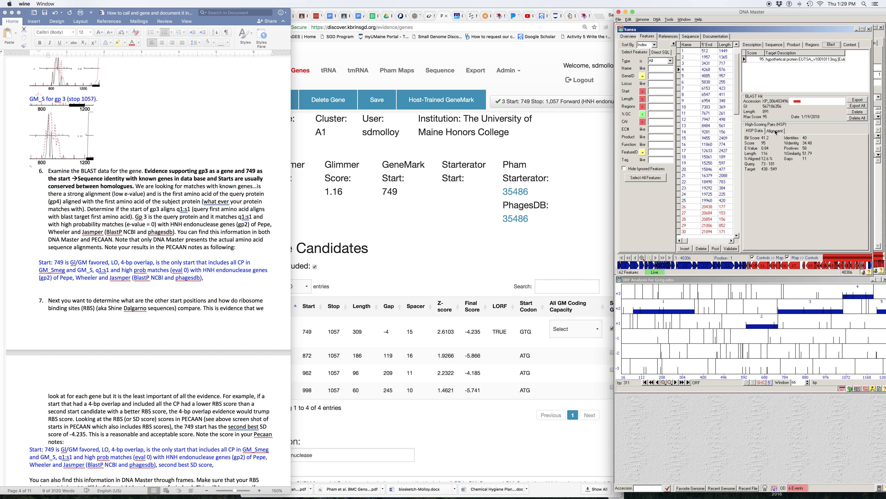
left_click(775, 131)
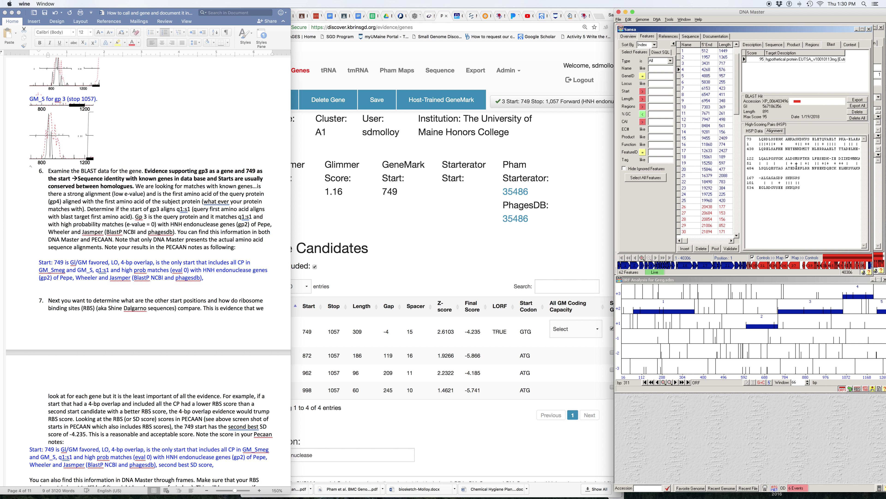
Step: Browse the BLAST alignments of other early Sansa genes, including genes 2, 5 and 7
left_click(689, 78)
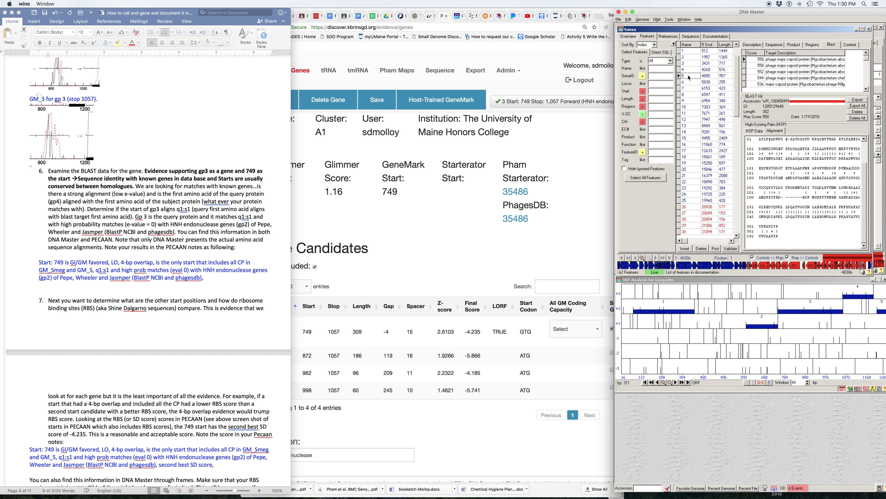
left_click(690, 63)
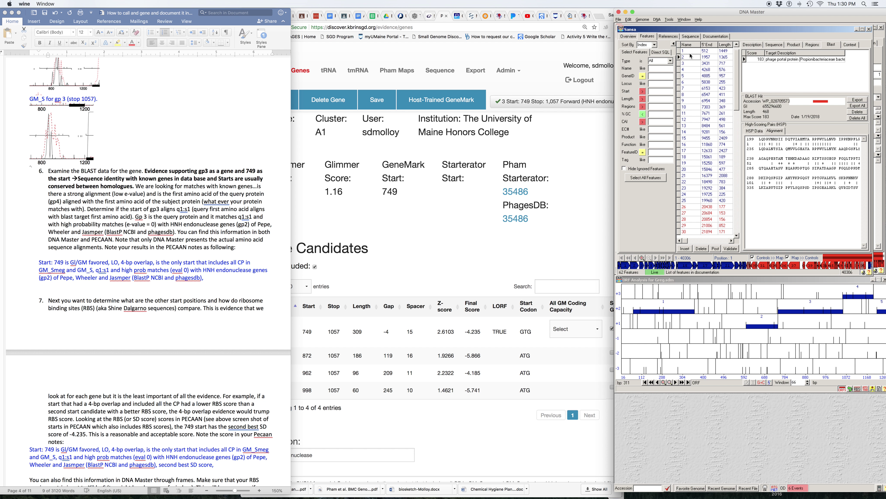
left_click(691, 88)
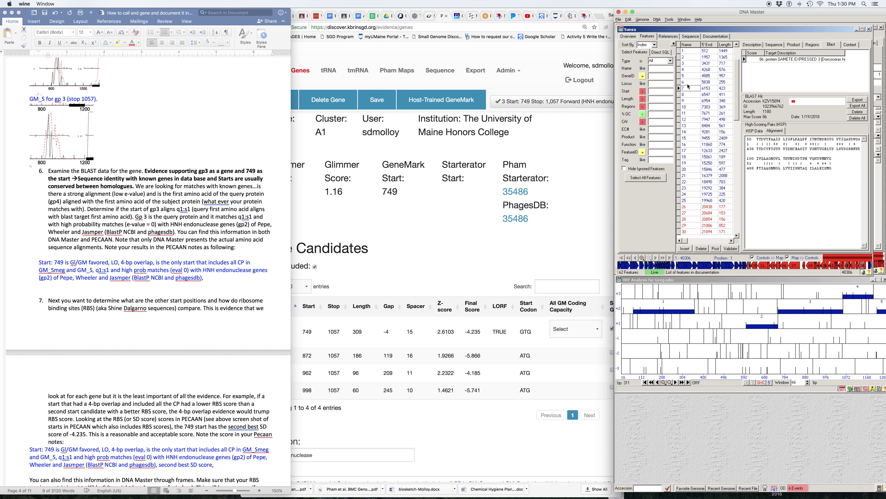
left_click(688, 84)
left_click(686, 76)
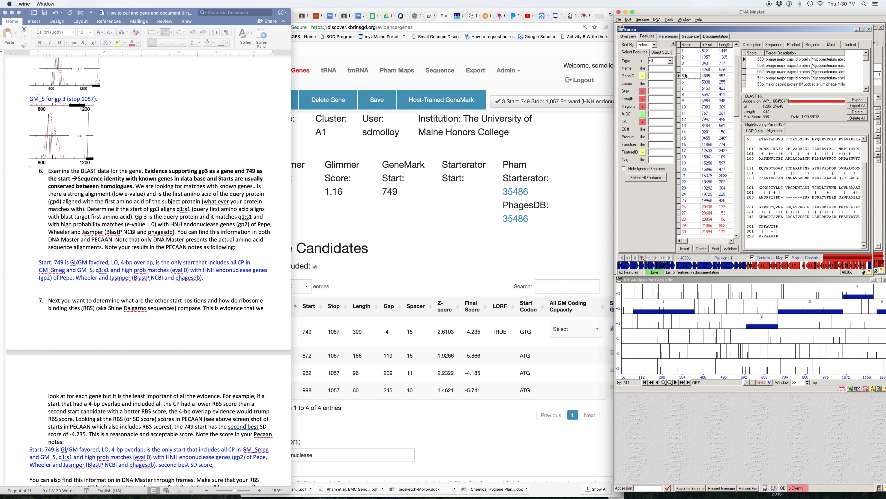
left_click(688, 82)
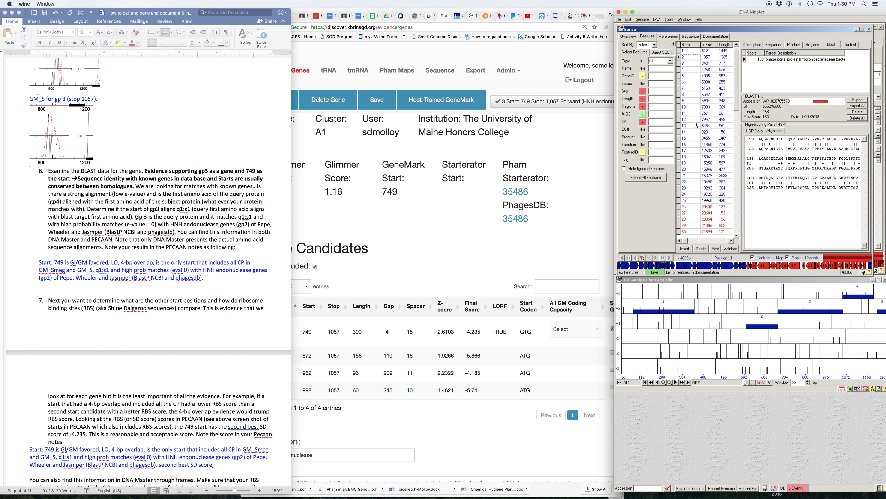
Step: Select Sansa's gene 5, examine the beginning of its top BLAST hit's alignment and check the HSP data
left_click(687, 79)
scroll(864, 168, "up", 2)
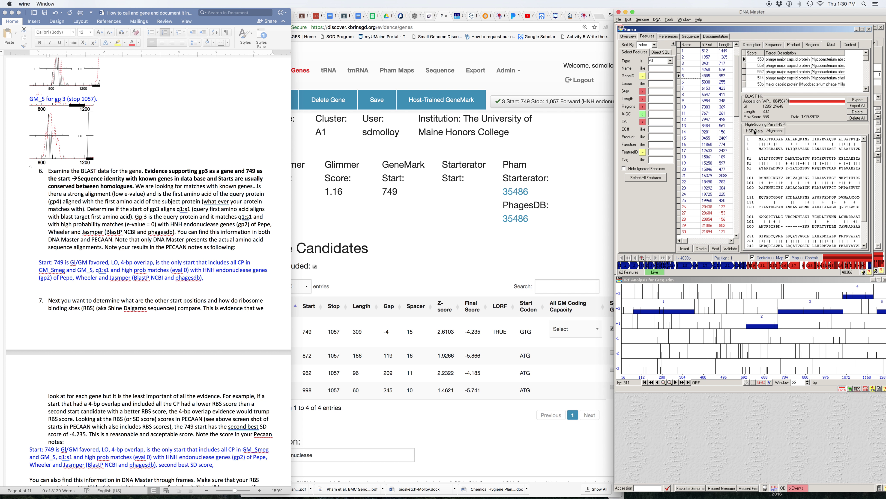
left_click(755, 132)
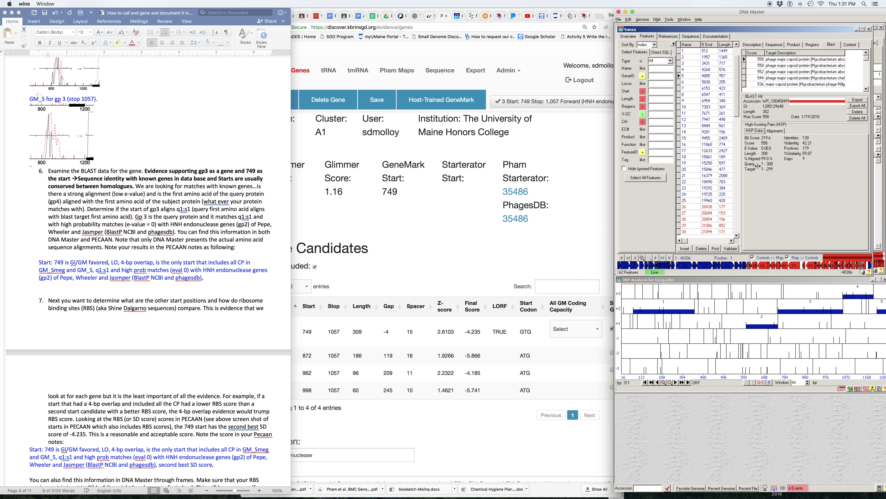
left_click(691, 77)
Step: Put away the Sansa window and select gene 3 in the Greg.xdna feature list, with PECAAN's gene page brought into view
left_click(868, 29)
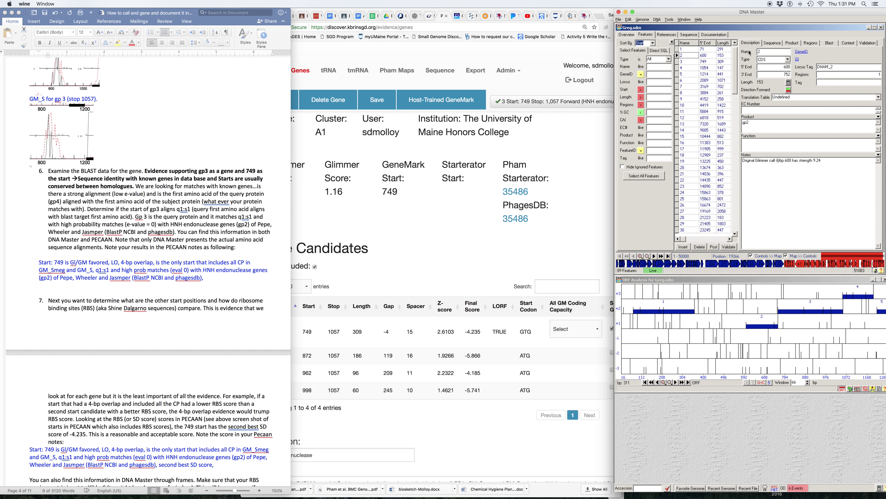
left_click(571, 137)
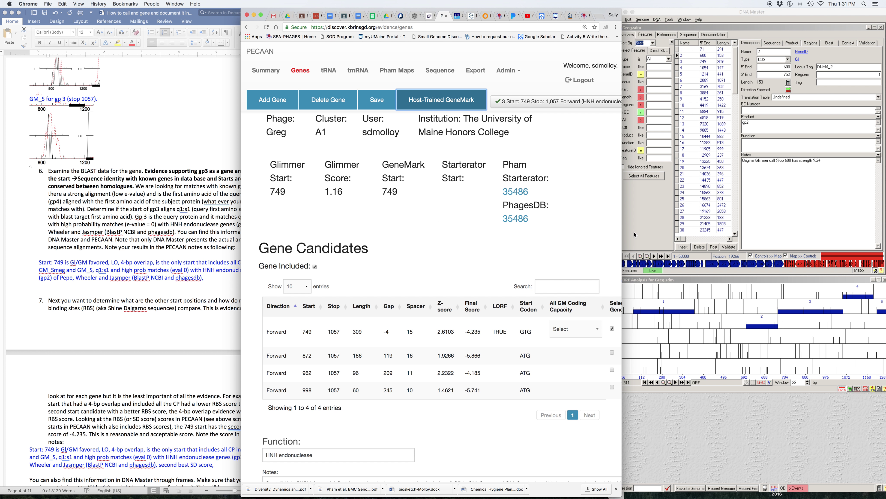
left_click(686, 74)
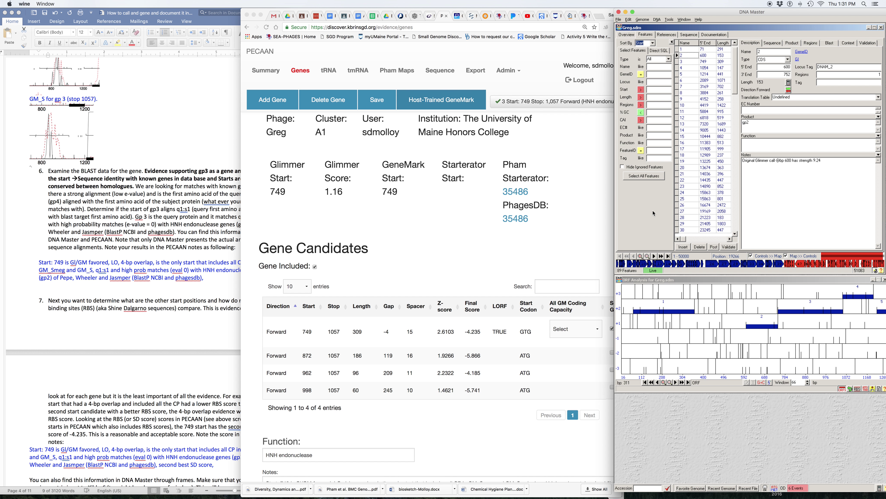
left_click(686, 61)
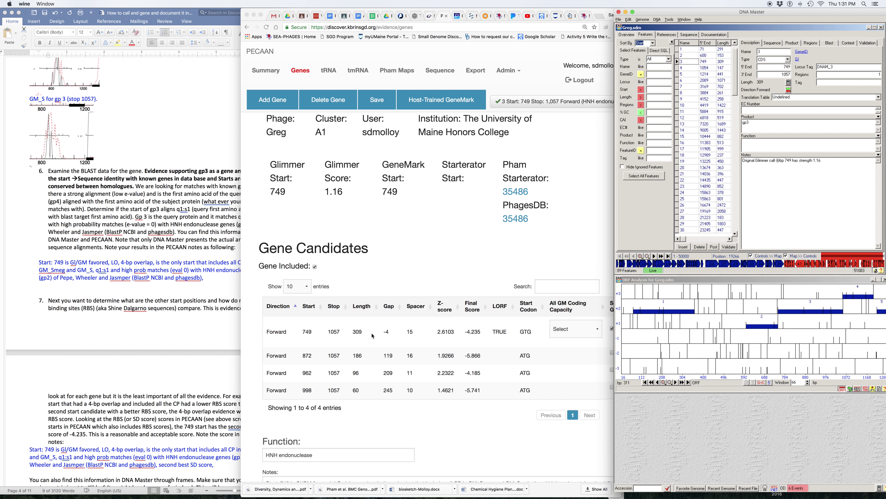
Step: Examine PECAAN's Phagesdb BLAST hits for gene 3, comparing their protein numbers, functions, sequence lengths, scores and e-values
scroll(372, 336, "down", 3)
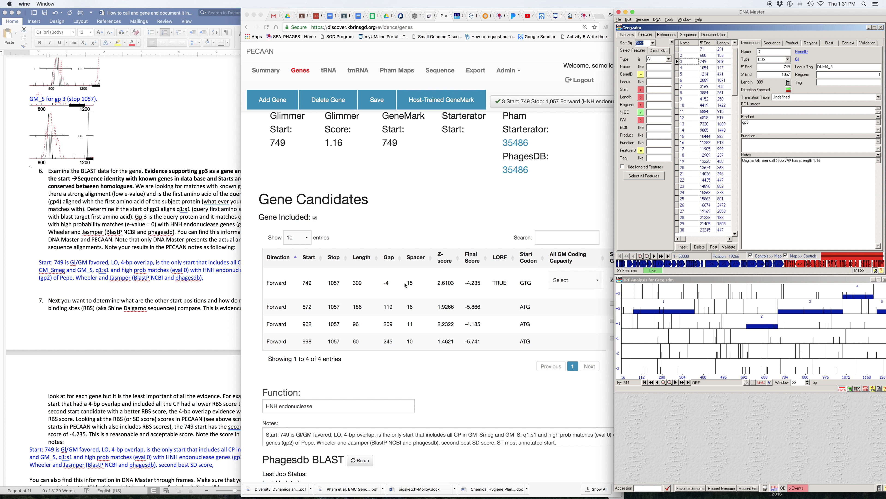
scroll(389, 307, "down", 10)
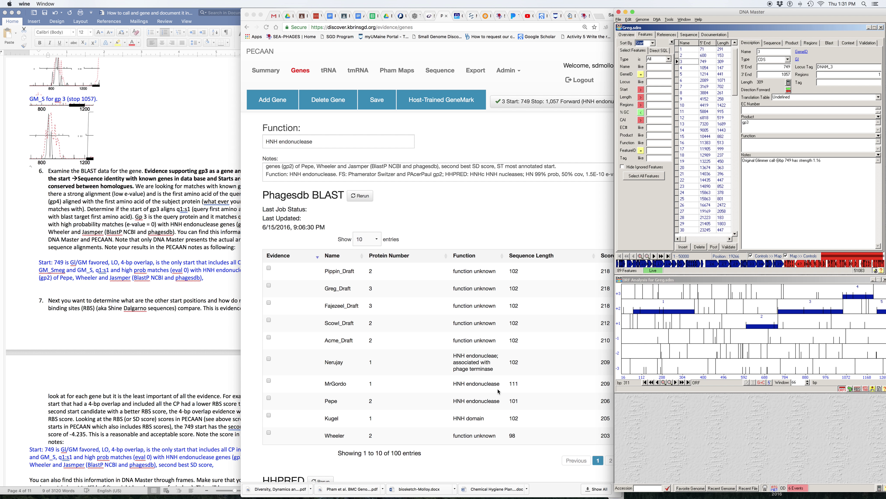
scroll(436, 332, "right", 1)
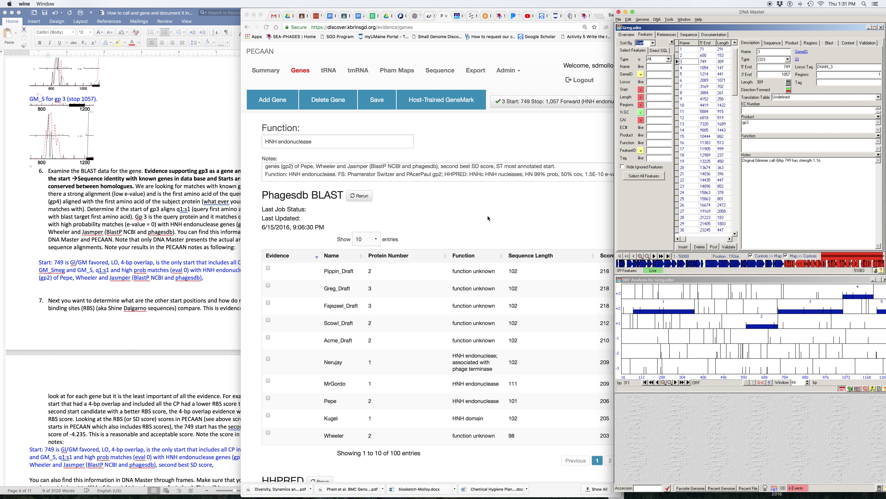
scroll(533, 395, "right", 1)
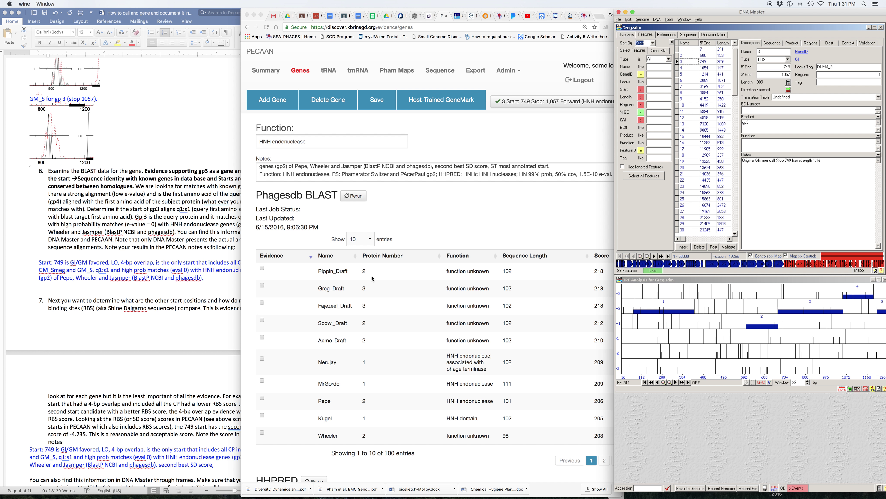
scroll(373, 278, "right", 1)
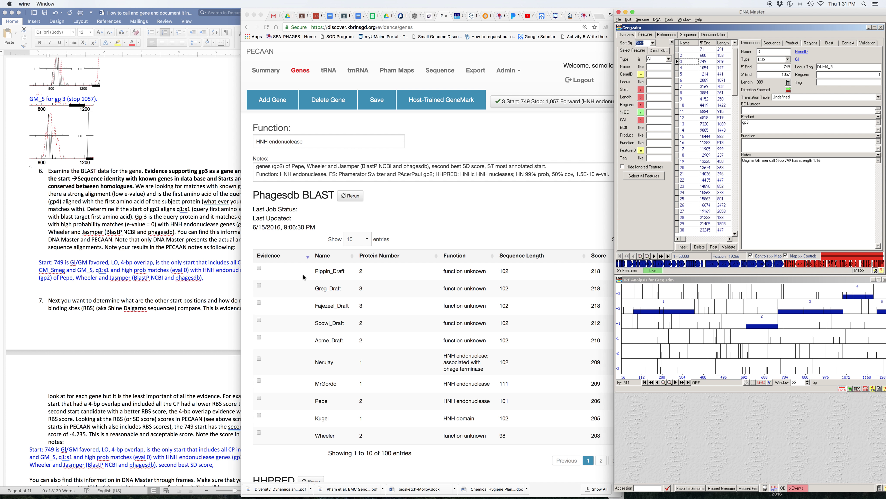
scroll(329, 274, "right", 2)
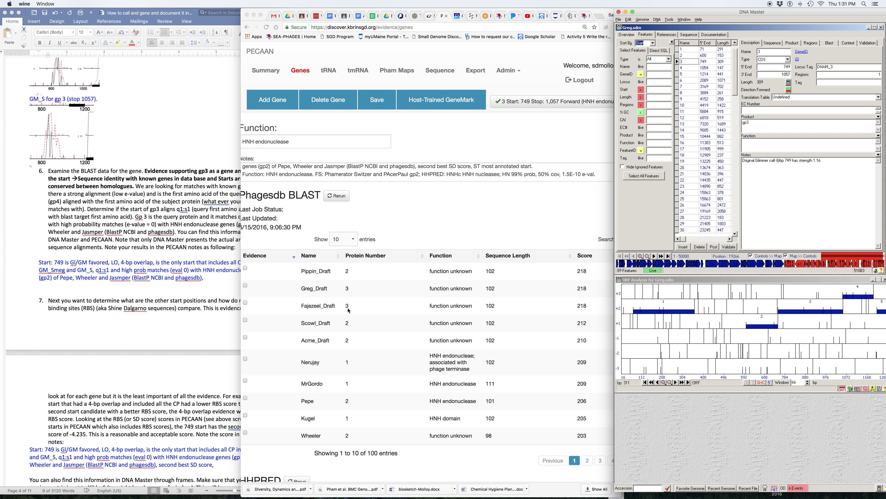
scroll(454, 290, "right", 3)
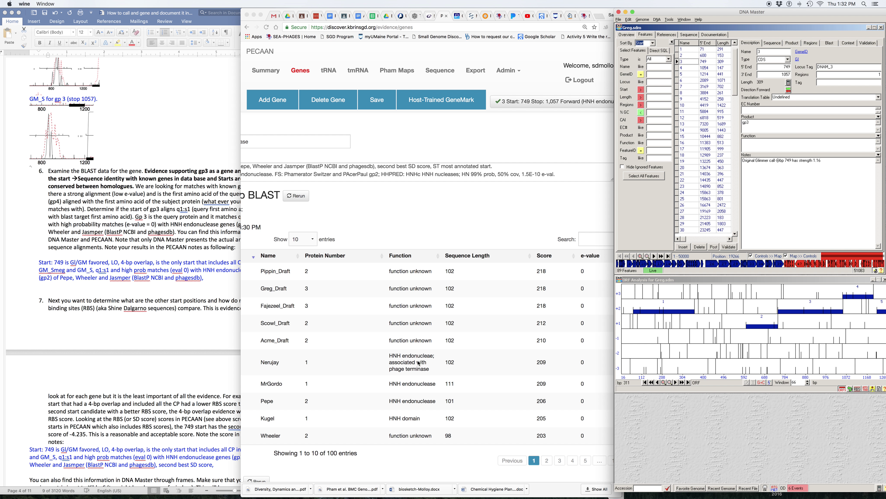
scroll(421, 365, "left", 6)
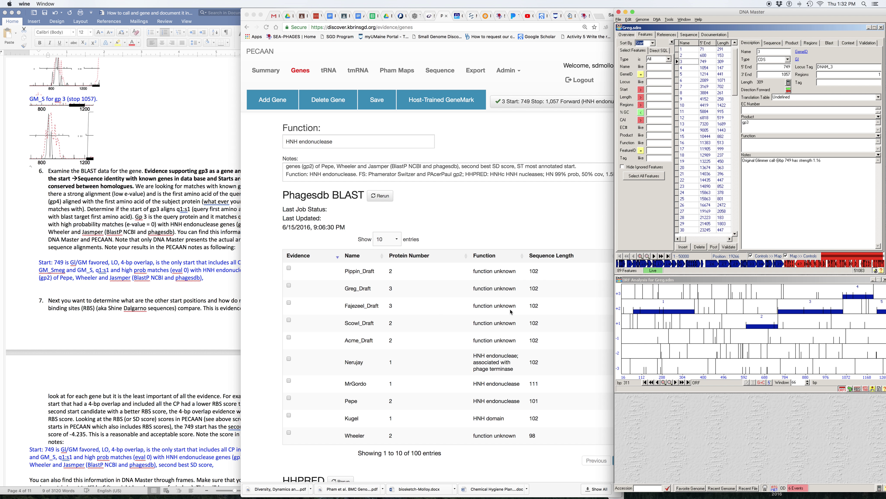
scroll(450, 318, "down", 1)
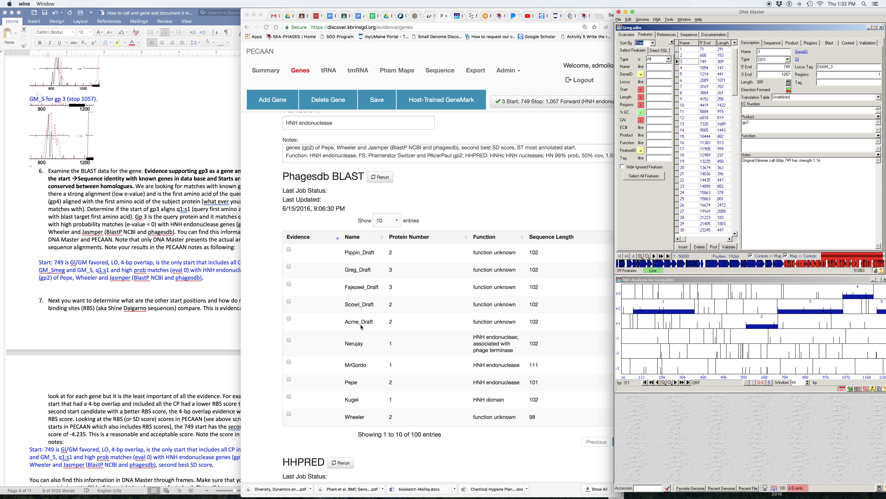
scroll(396, 319, "down", 3)
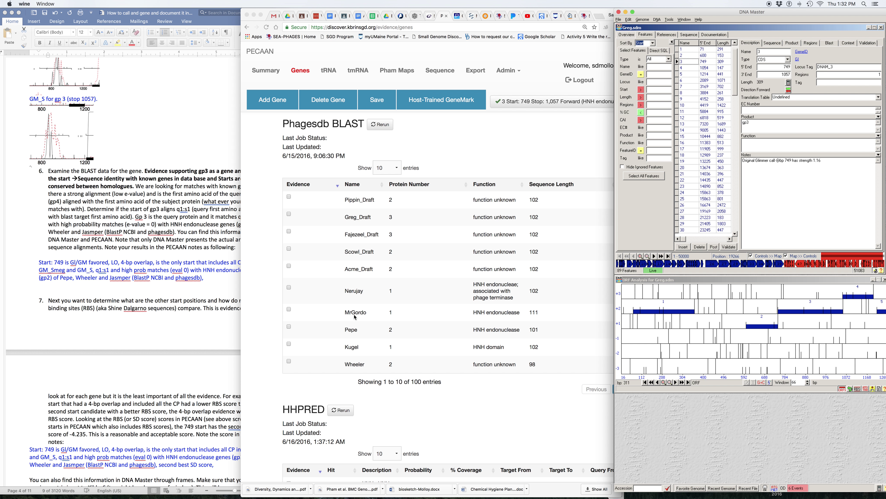
scroll(480, 320, "right", 2)
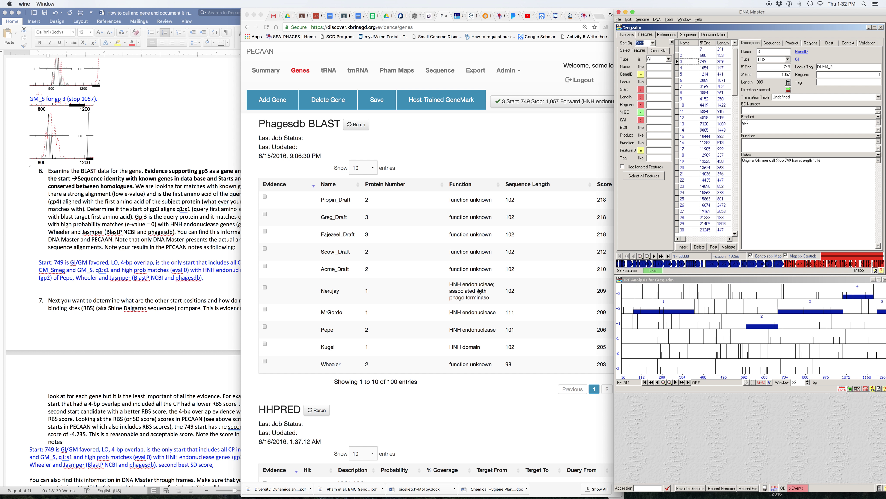
scroll(480, 291, "right", 8)
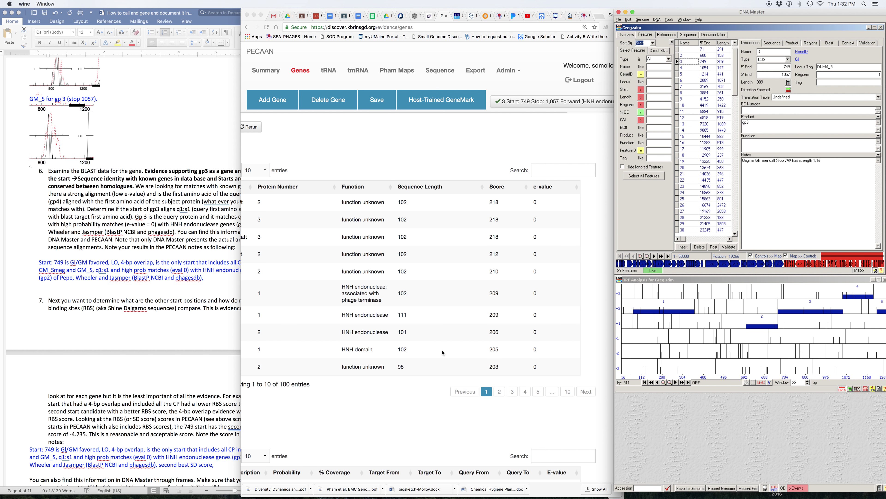
scroll(443, 353, "left", 7)
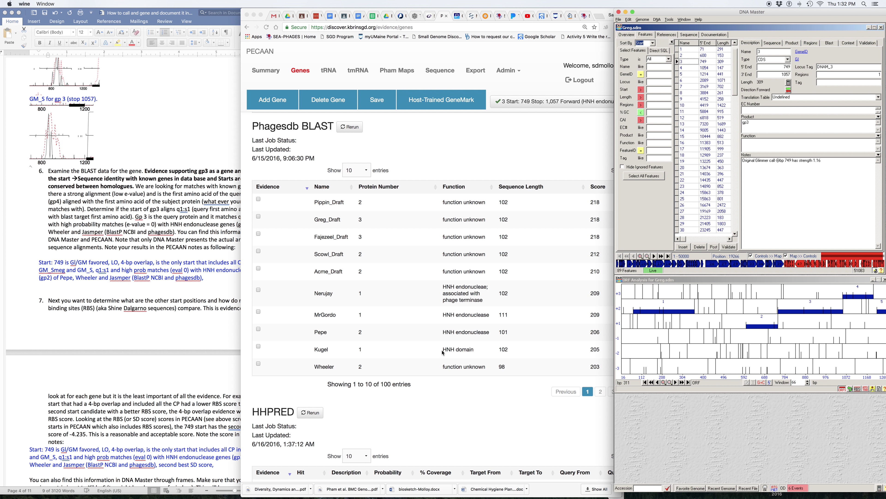
Step: Read gene 3's PECAAN notes from the beginning, above the Phagesdb BLAST table
scroll(445, 352, "up", 1)
scroll(445, 352, "up", 4)
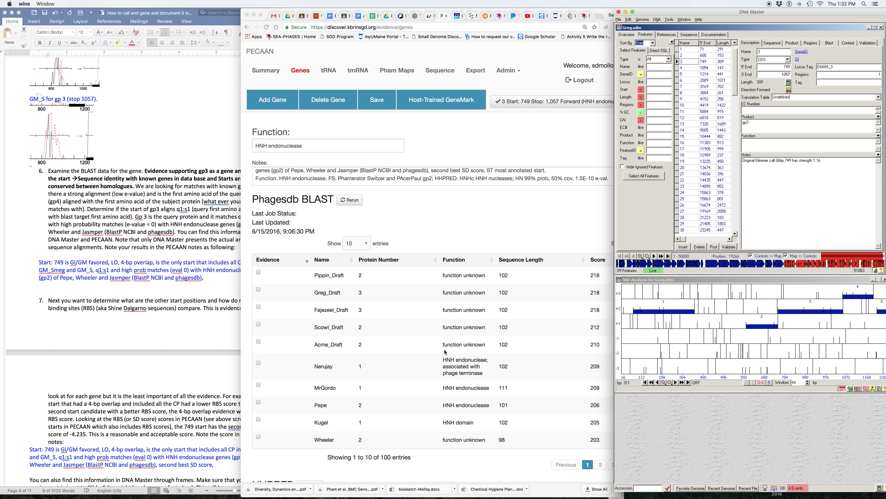
scroll(346, 184, "up", 1)
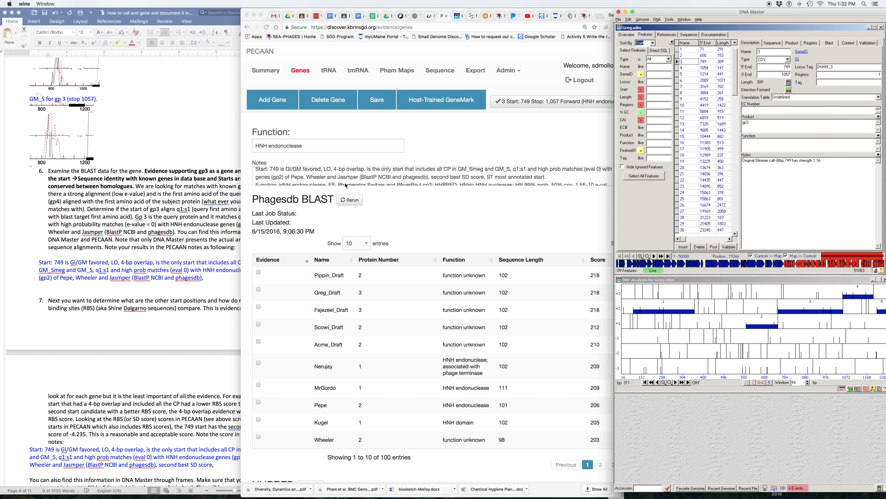
Step: In the Word guide, go to steps 7 and 8 and highlight "q1:s1" and "eval 0" in step 7's example note
left_click(151, 274)
scroll(176, 318, "down", 10)
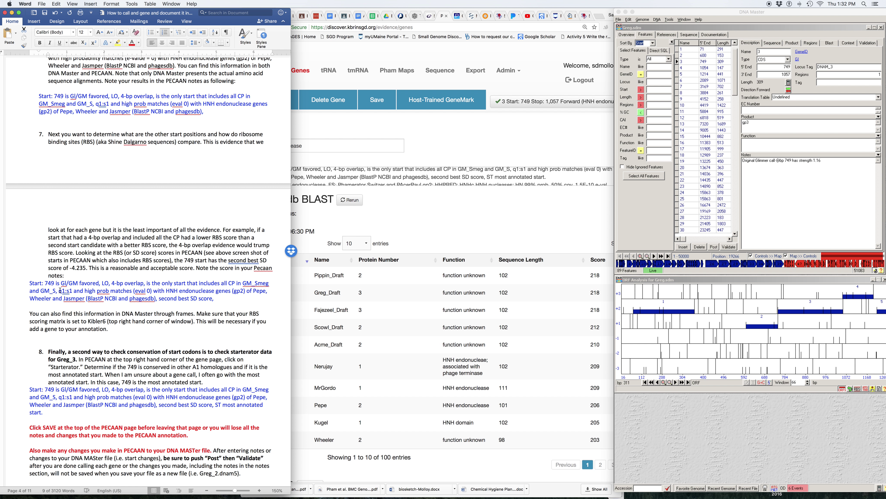
left_click_drag(58, 291, 72, 293)
left_click_drag(134, 290, 151, 293)
left_click(151, 293)
left_click_drag(60, 292, 73, 291)
Step: Return to gene 3's PECAAN page and examine the NCBI BLAST hits, comparing identity, alignment, coverage, target and query ranges, and e-values
left_click(430, 229)
scroll(427, 279, "down", 10)
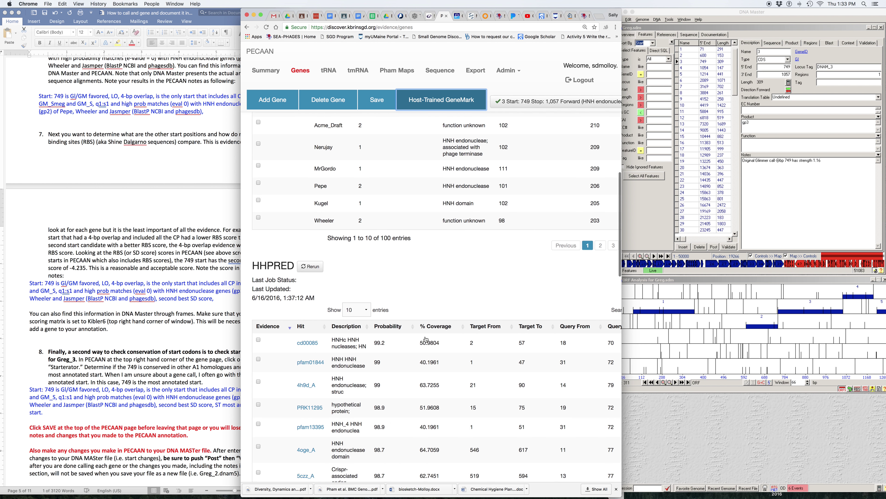
scroll(425, 339, "down", 9)
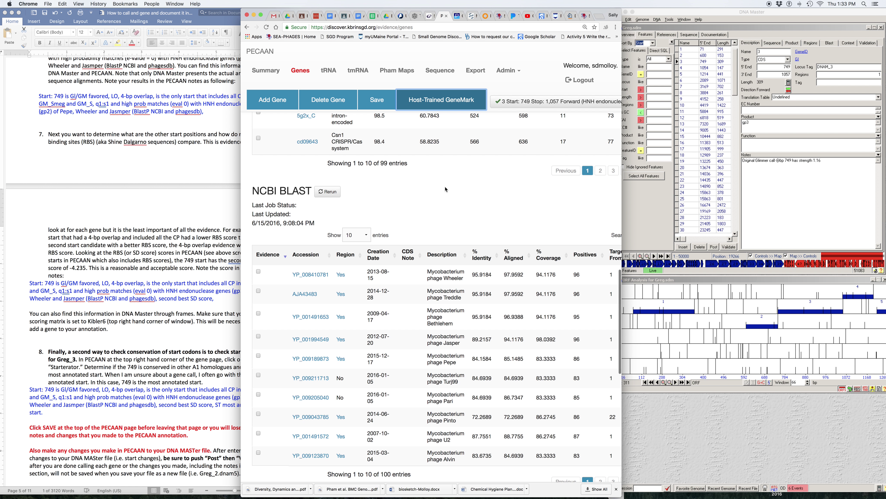
scroll(446, 189, "right", 2)
scroll(446, 190, "left", 2)
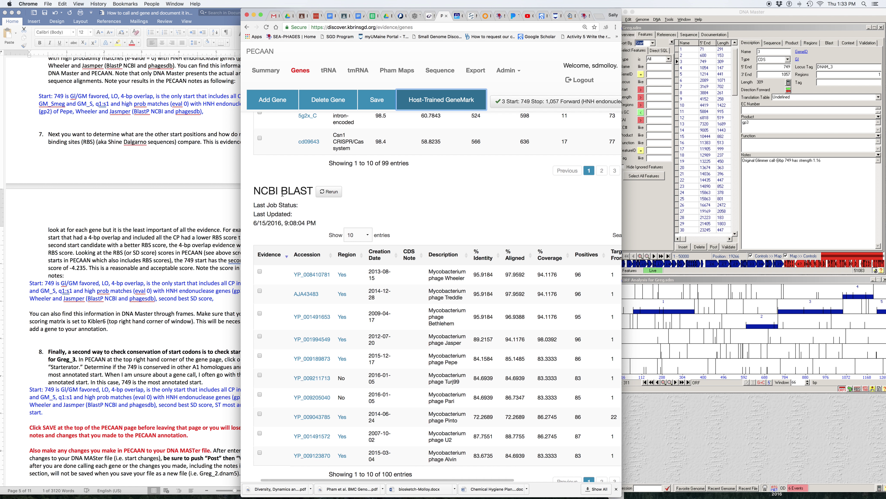
scroll(488, 226, "right", 3)
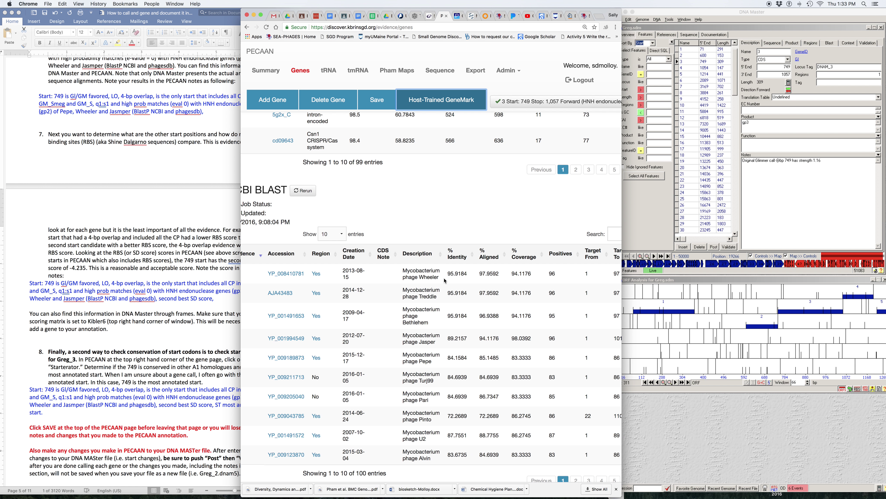
scroll(445, 281, "right", 5)
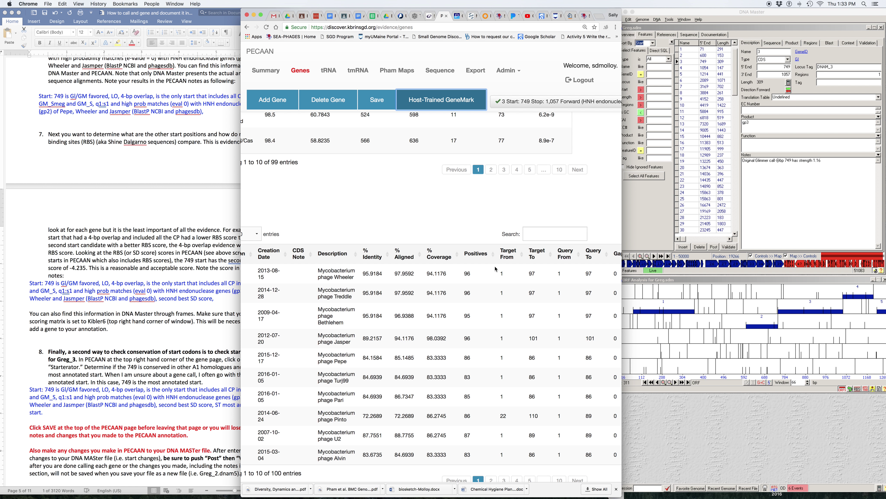
scroll(505, 274, "right", 3)
scroll(505, 274, "right", 1)
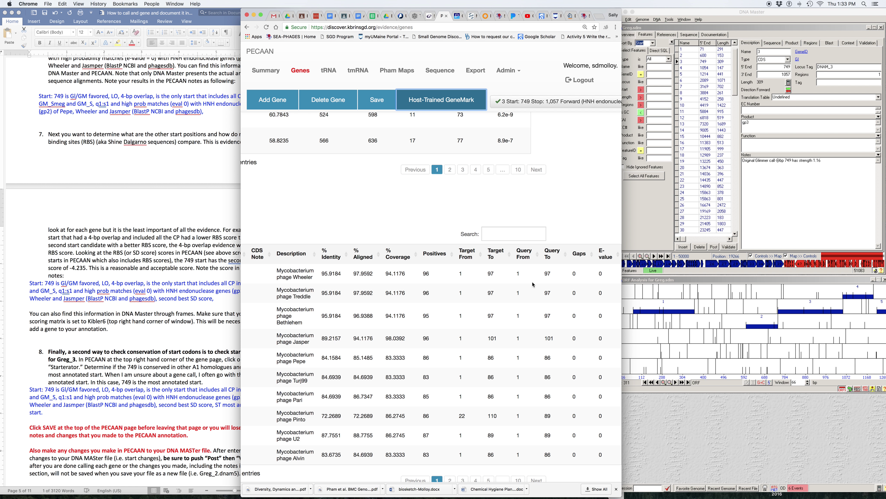
scroll(381, 322, "left", 3)
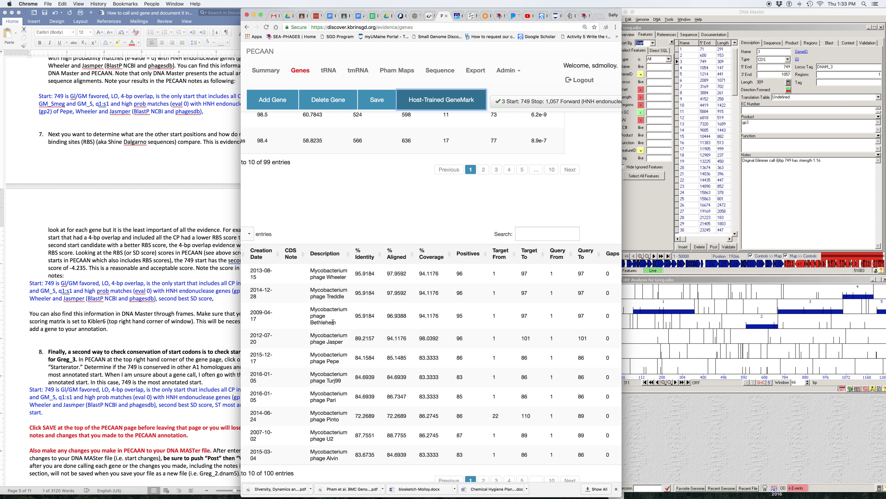
scroll(331, 362, "left", 5)
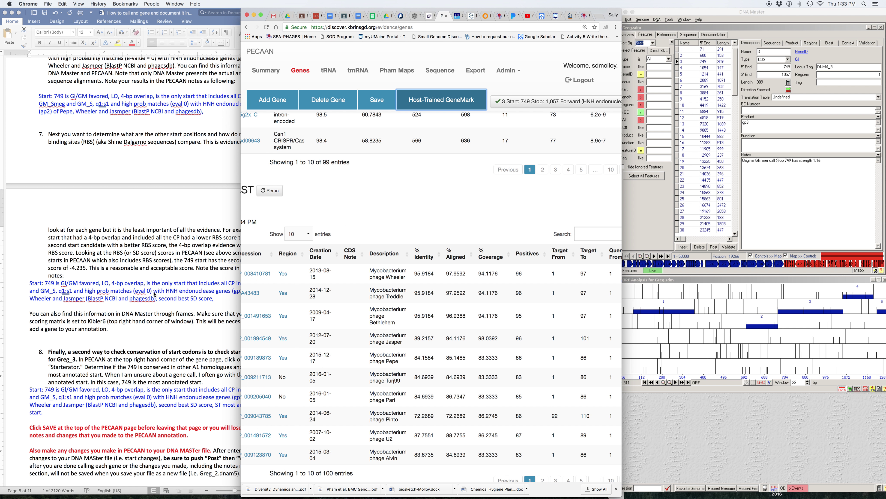
Step: Read step 8 in the Word guide and open the Starterator report for pham 35486 from gene 3's PECAAN page
left_click(147, 285)
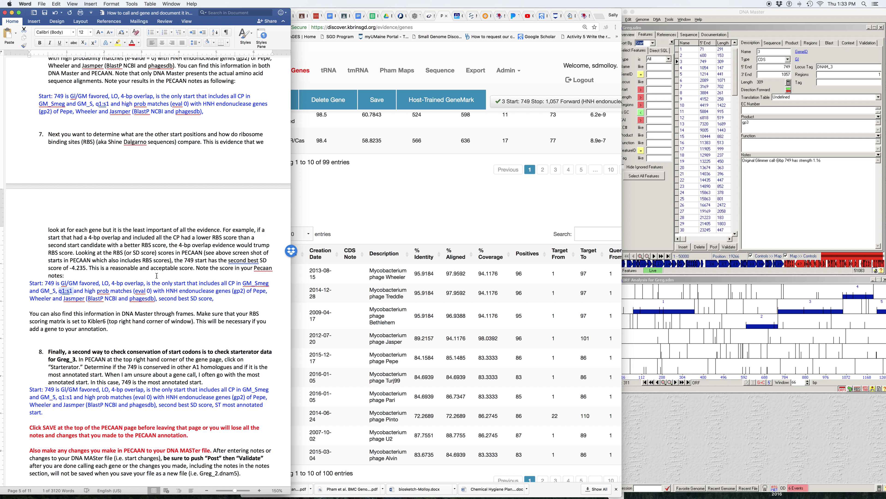
scroll(156, 293, "down", 10)
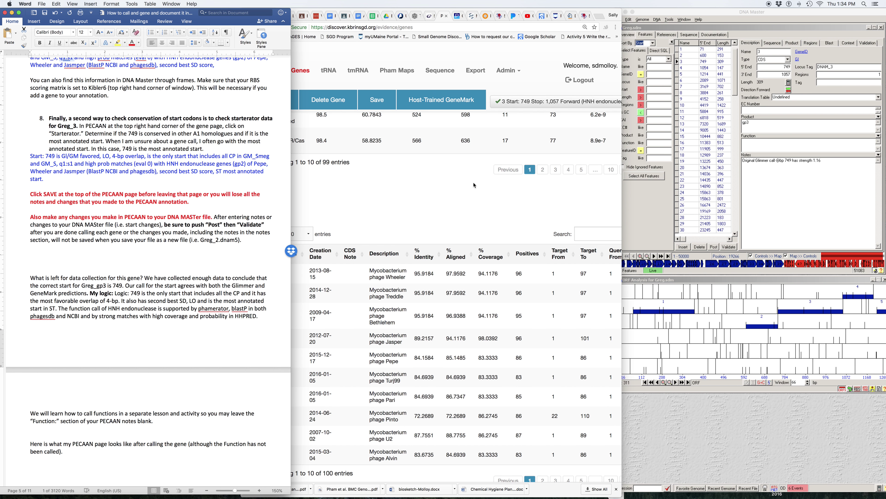
scroll(460, 191, "up", 10)
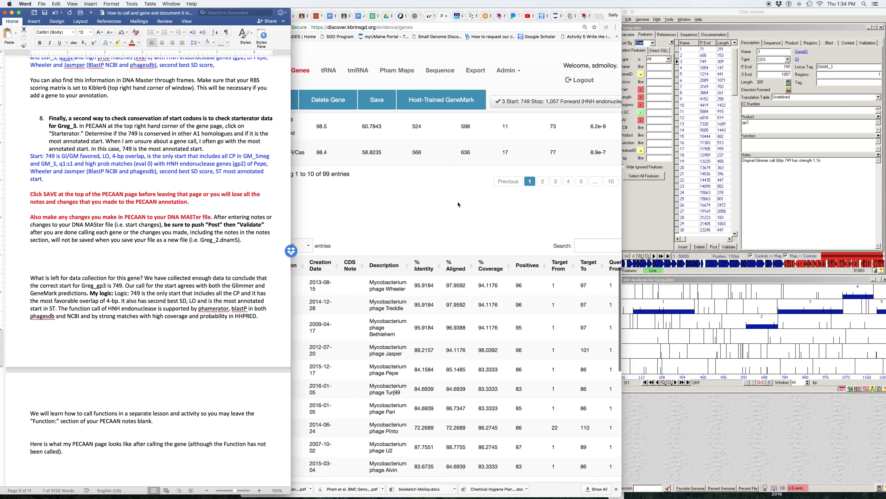
scroll(442, 175, "up", 10)
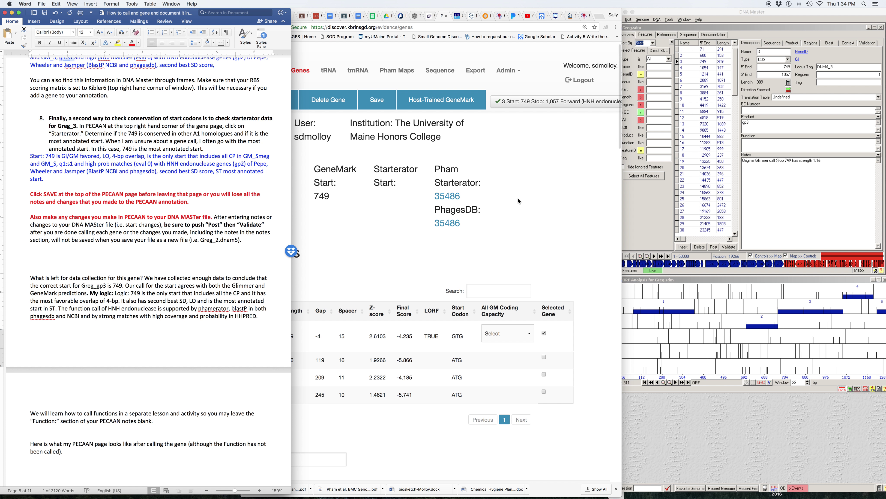
scroll(442, 178, "left", 3)
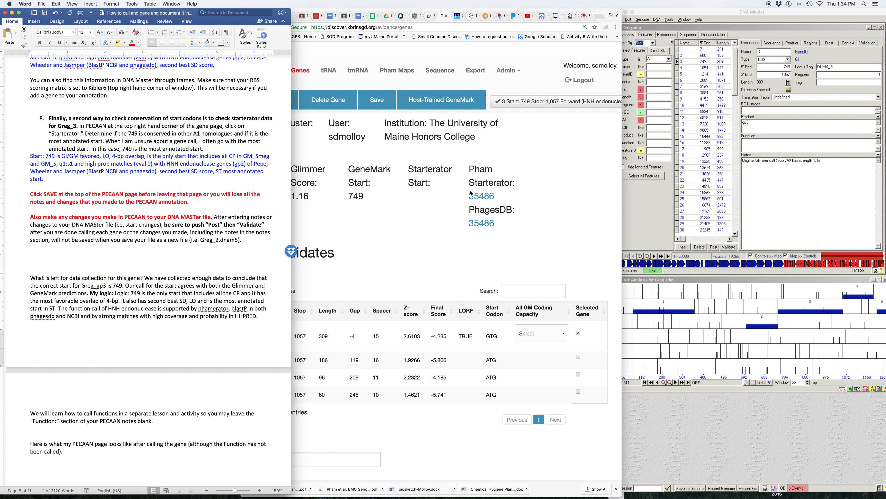
scroll(518, 186, "left", 2)
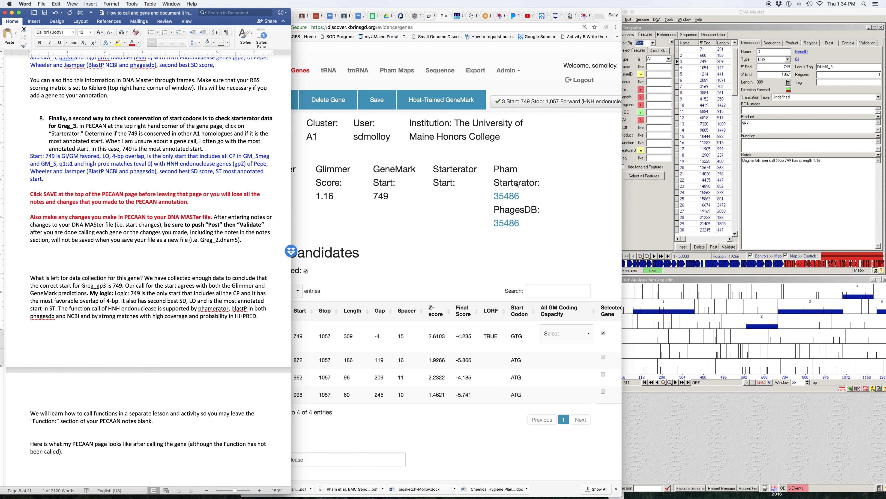
left_click(507, 198)
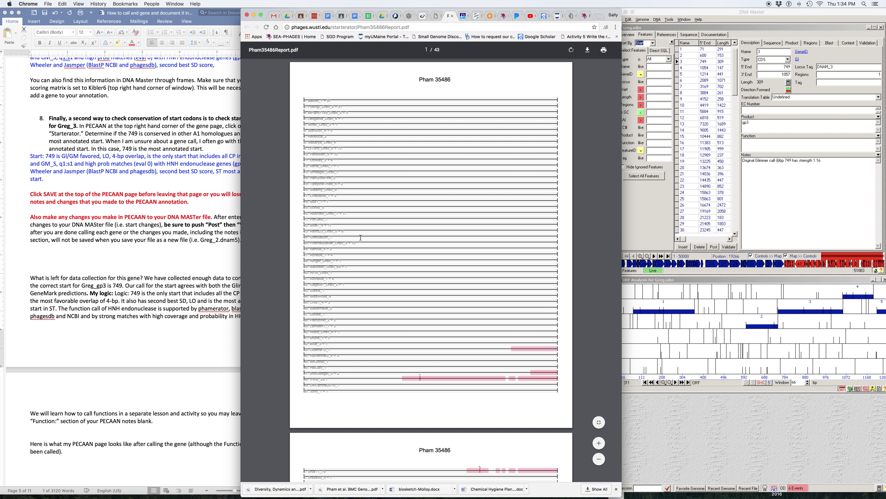
Step: Examine the Pham 35486 report's track diagrams and read on to the list of phages represented in each track
scroll(465, 307, "down", 5)
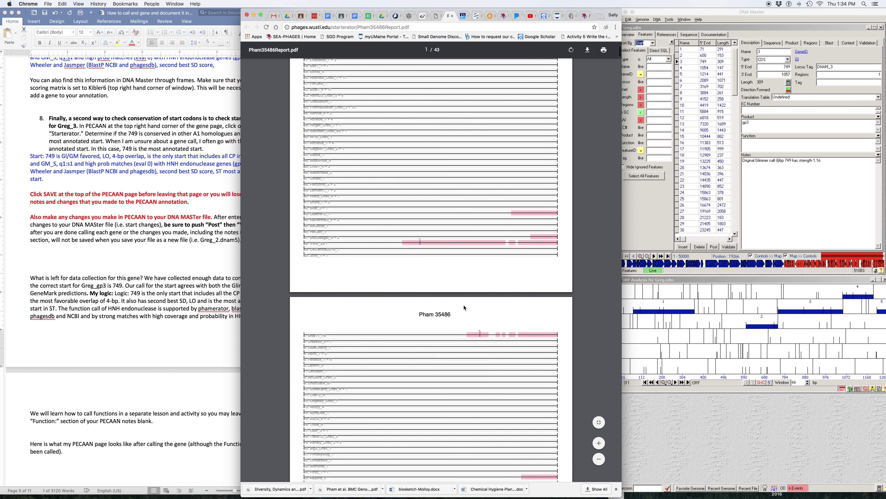
scroll(465, 308, "down", 1)
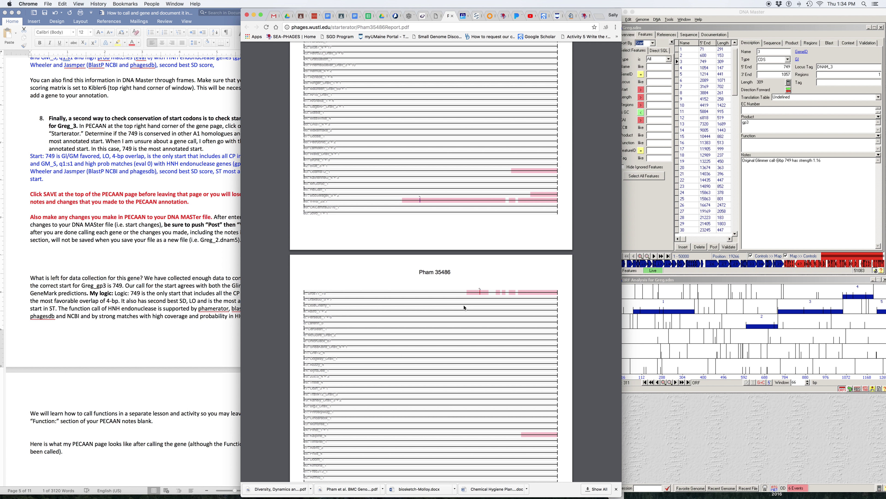
scroll(464, 307, "down", 5)
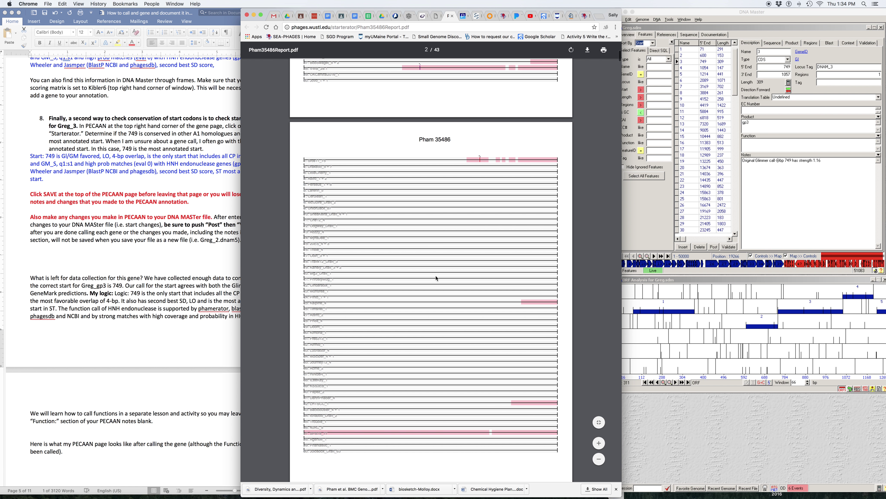
scroll(444, 220, "up", 7)
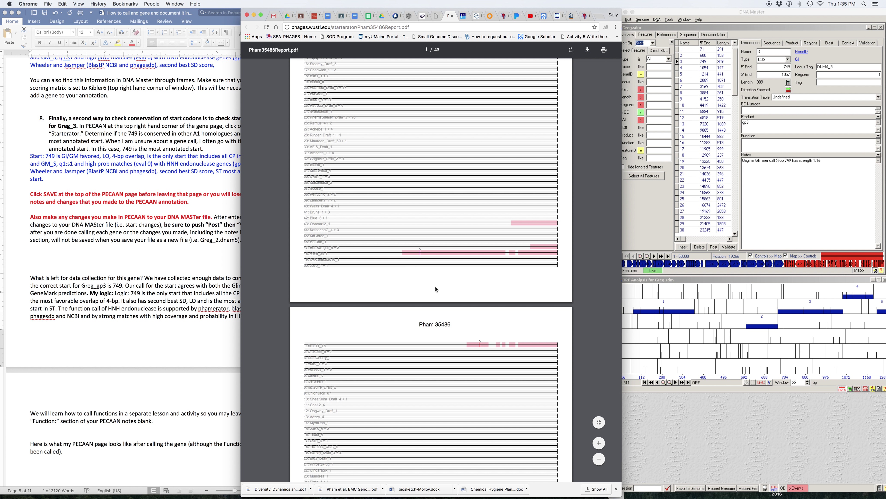
scroll(437, 289, "down", 6)
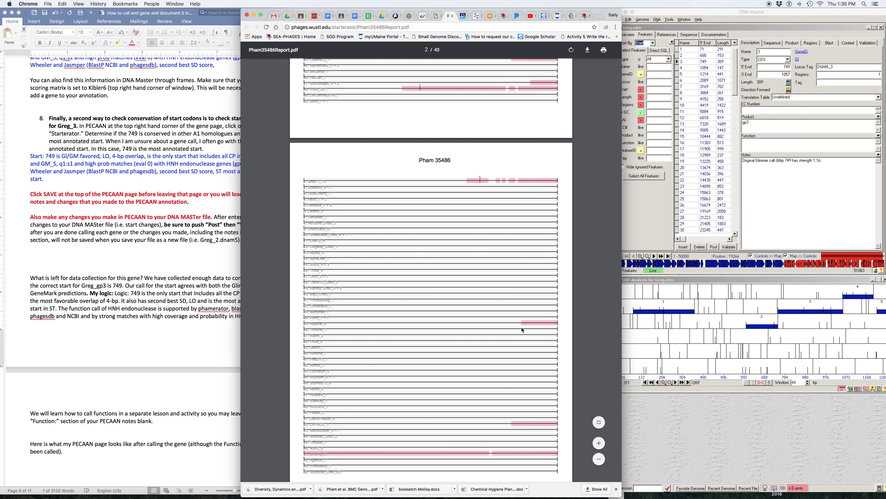
scroll(522, 329, "down", 6)
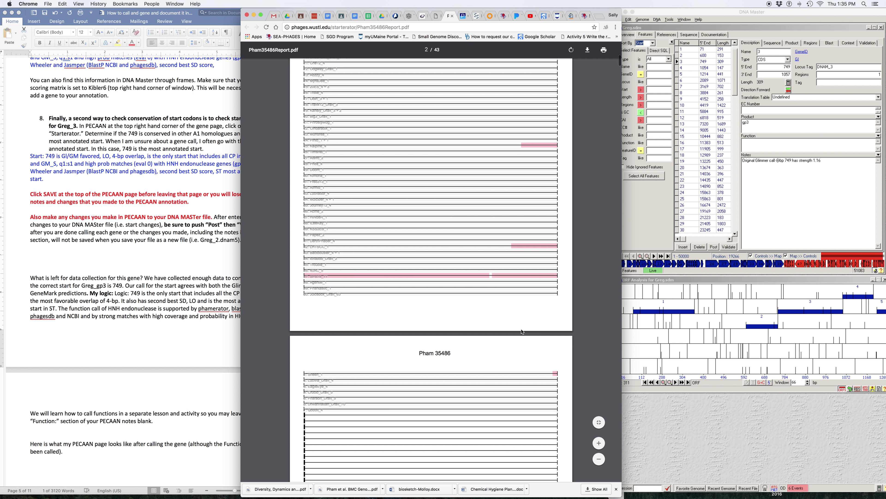
scroll(523, 332, "down", 7)
scroll(521, 332, "down", 2)
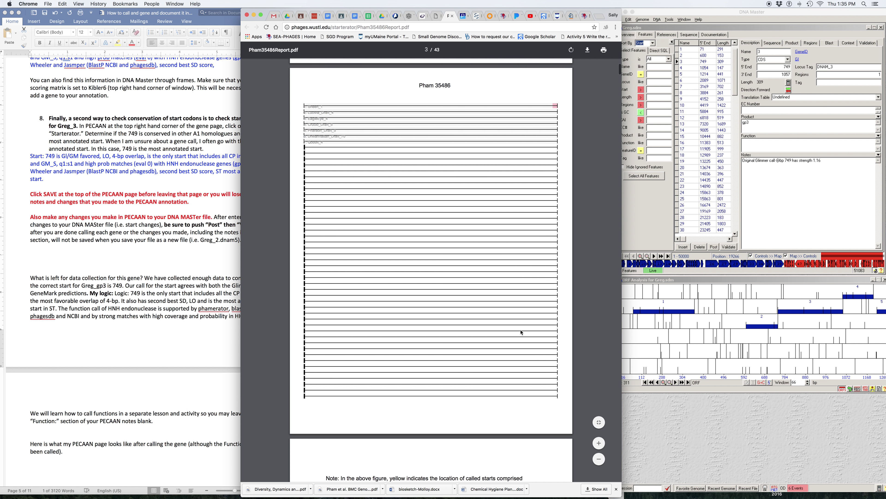
scroll(521, 332, "down", 7)
scroll(521, 332, "down", 2)
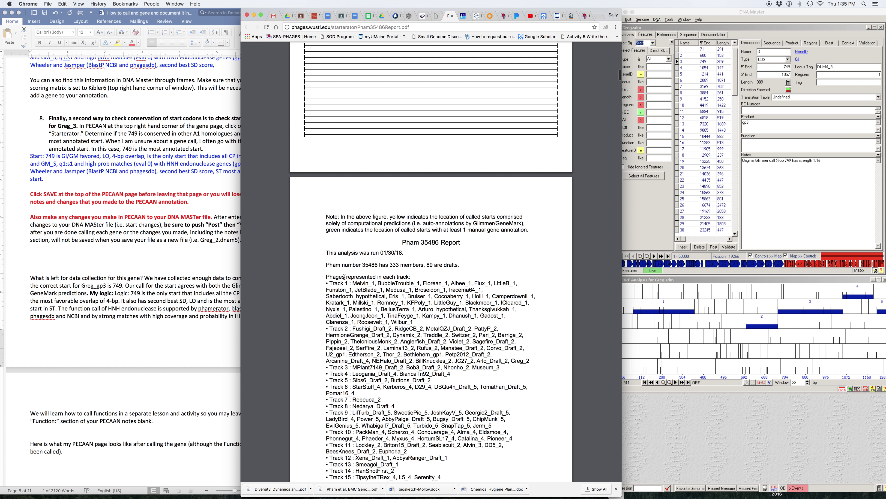
Step: Search the Pham 35486 report for "greg"
left_click(62, 4)
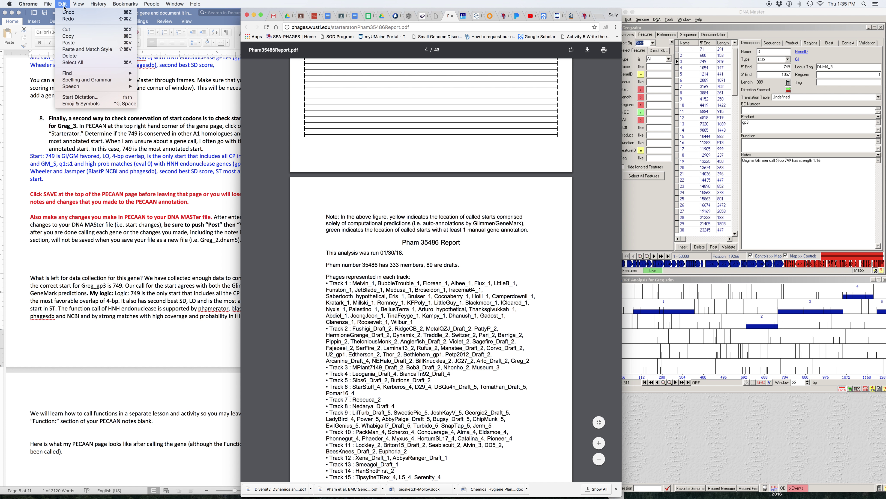
mouse_move(105, 73)
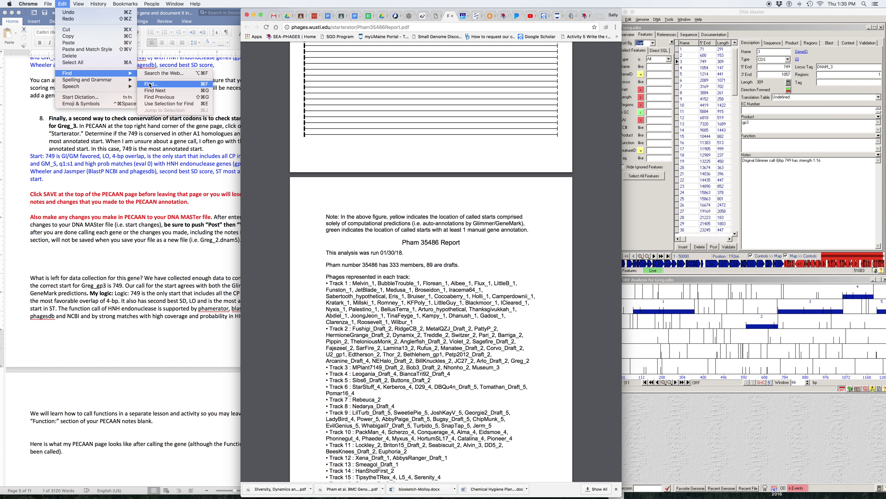
left_click(150, 85)
type("greg")
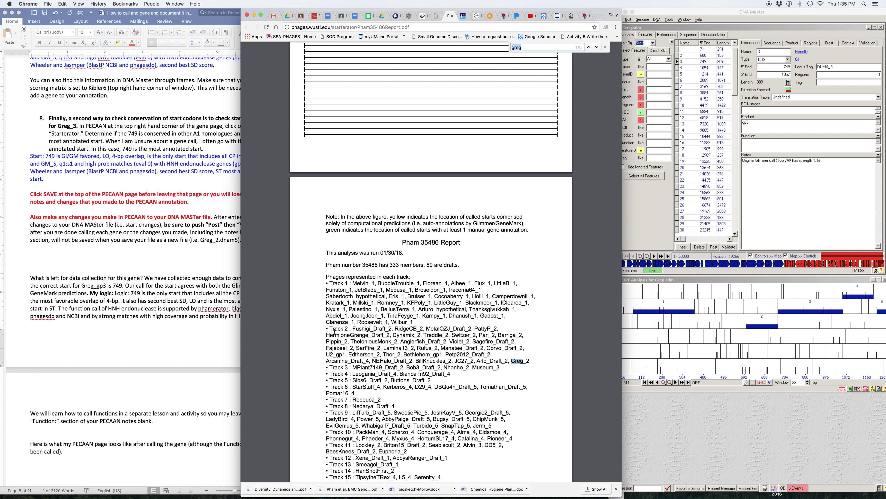
Step: Go back through the report's track diagrams from page 1, then return to Greg_2's entry in the track list
scroll(367, 329, "up", 20)
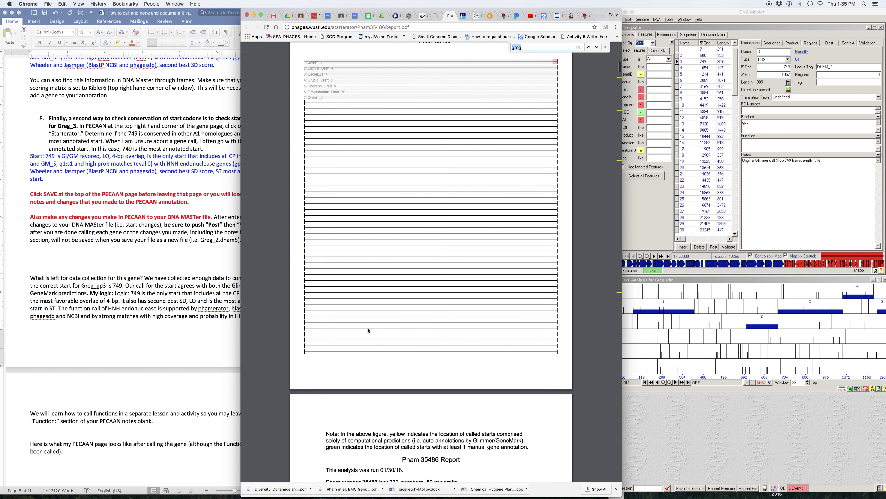
scroll(367, 331, "down", 1)
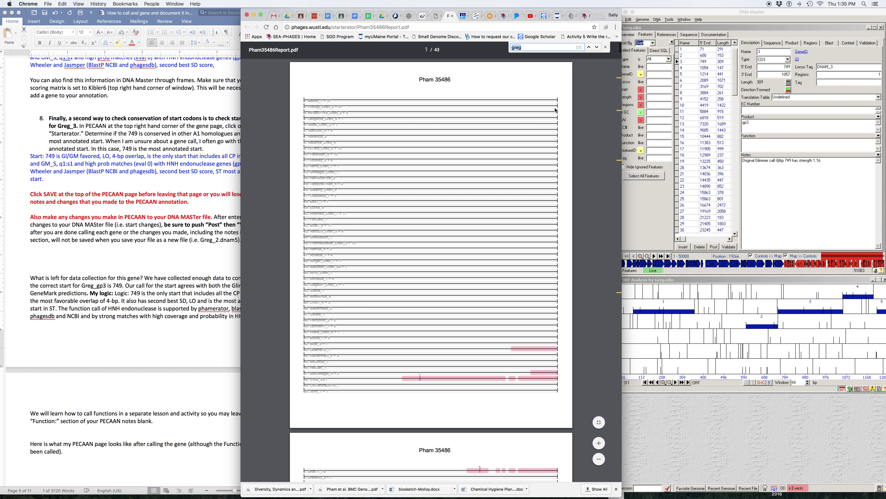
scroll(464, 290, "down", 15)
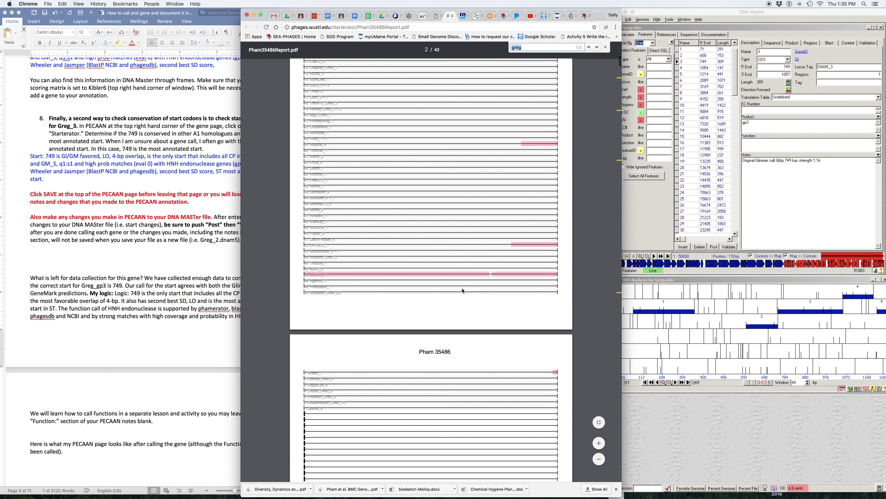
scroll(464, 290, "down", 3)
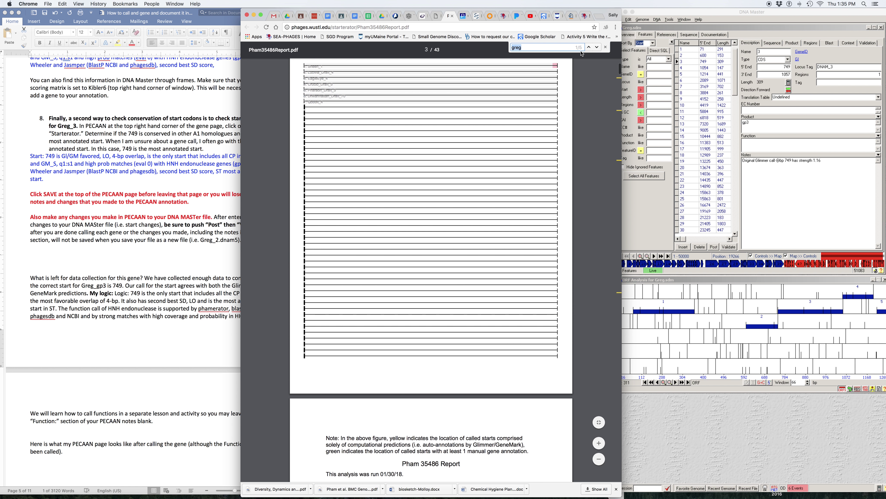
scroll(407, 300, "down", 11)
scroll(407, 299, "down", 3)
scroll(378, 142, "up", 3)
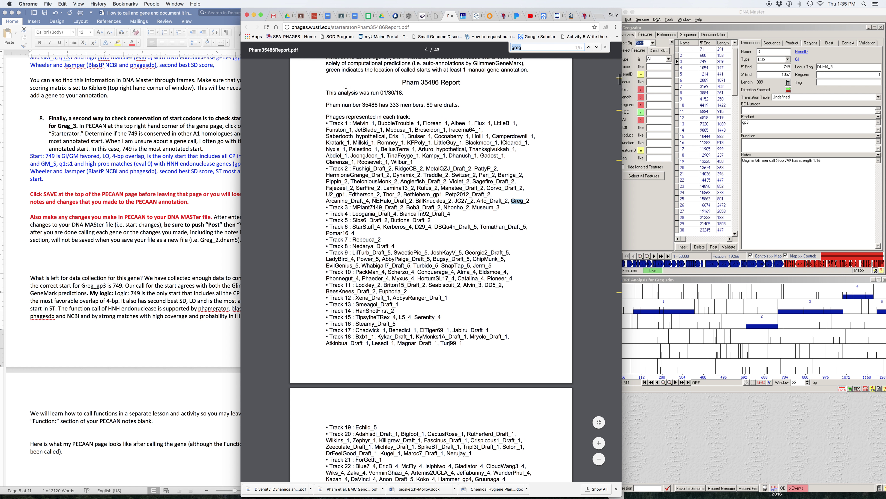
Step: Find the report's Summary of Final Annotations and highlight the line about the start number called most often in the published annotations
scroll(387, 233, "down", 1)
scroll(386, 233, "down", 20)
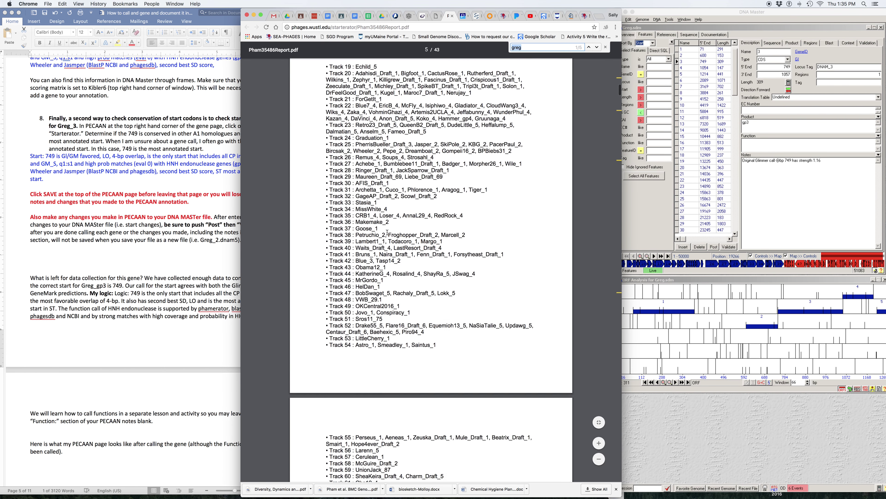
scroll(387, 232, "down", 15)
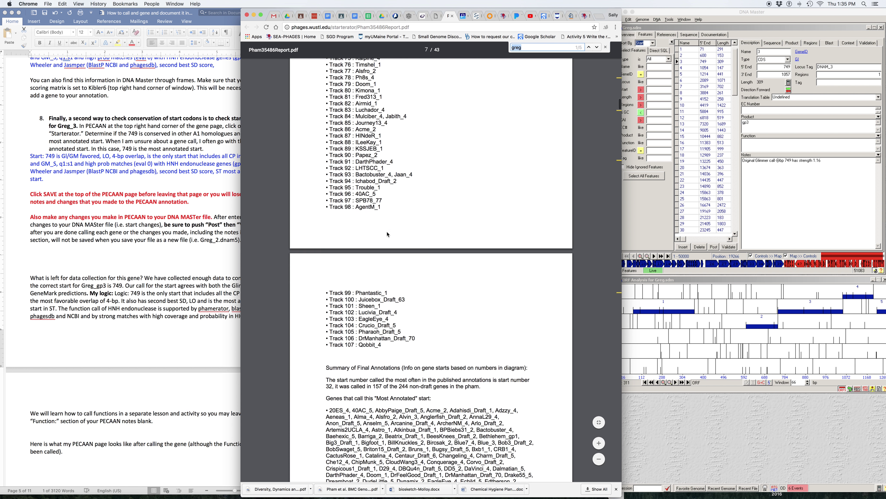
scroll(387, 234, "down", 3)
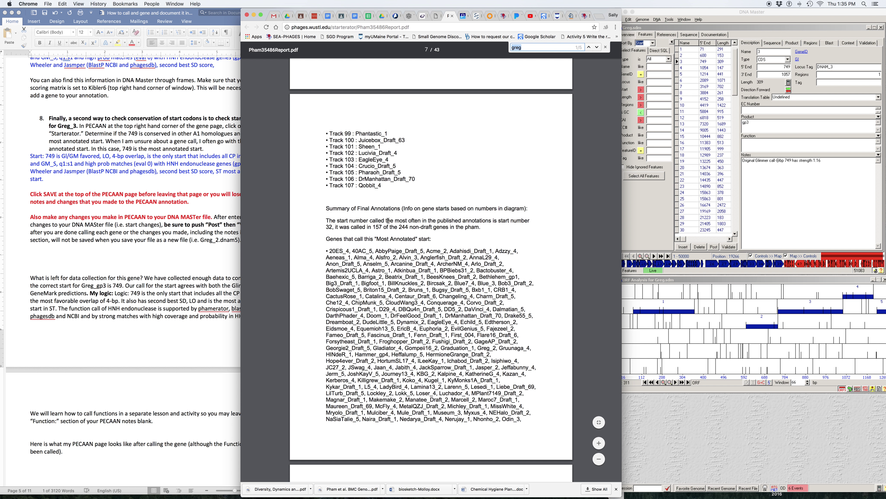
left_click_drag(326, 220, 531, 221)
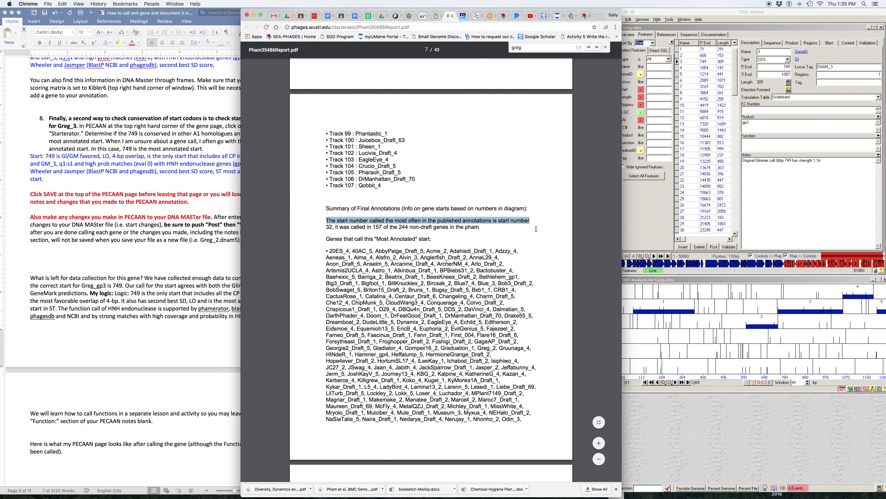
Step: Highlight most-called start number 32 in the annotation summary, then find Greg_2's gene information and highlight its candidate start (32, 749)
left_click(324, 227)
left_click_drag(324, 226, 336, 227)
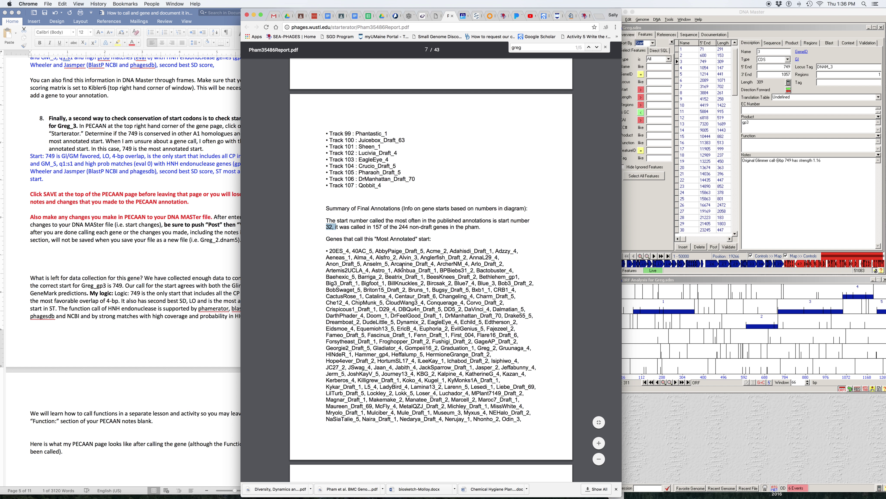
left_click(597, 48)
left_click(597, 48)
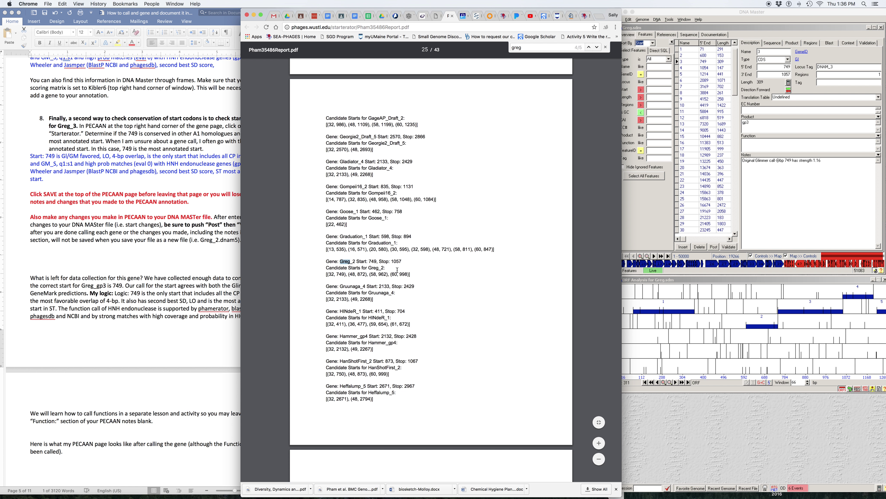
left_click_drag(367, 261, 378, 261)
left_click(326, 275)
mouse_move(327, 275)
left_mouse_down()
mouse_move(351, 274)
mouse_move(329, 274)
left_mouse_up()
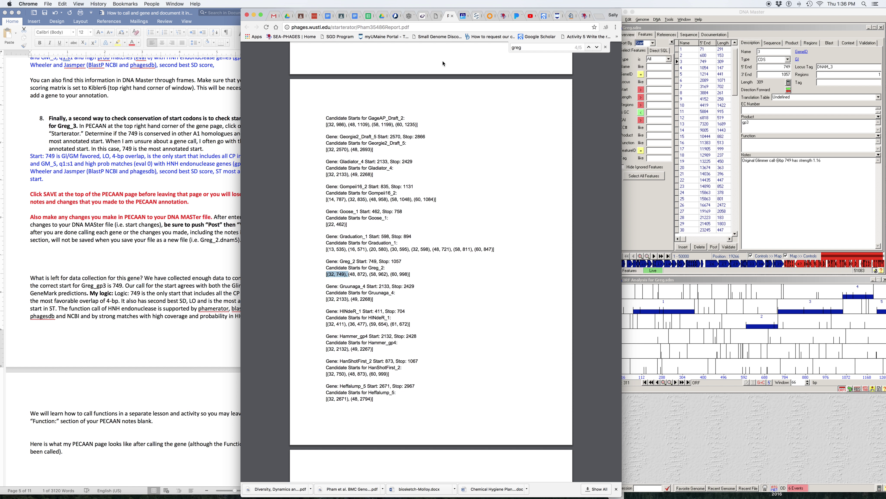
Step: Return to PECAAN, select gene 2 (start 600, stop 752), and open its Starterator Pham 4892 report to read the track list
left_click(452, 16)
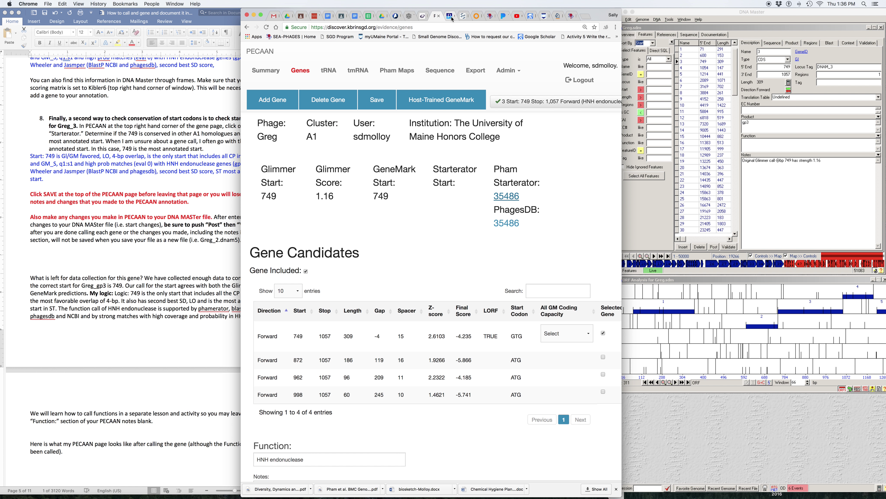
left_click(546, 103)
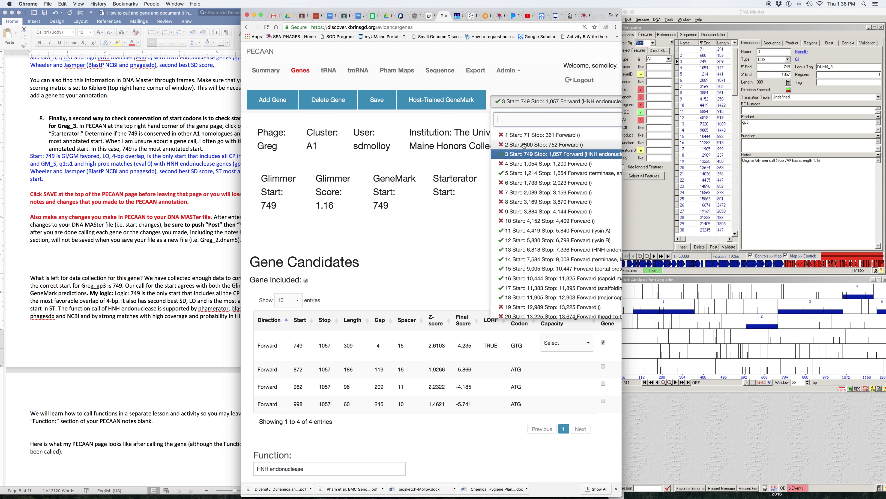
left_click(524, 145)
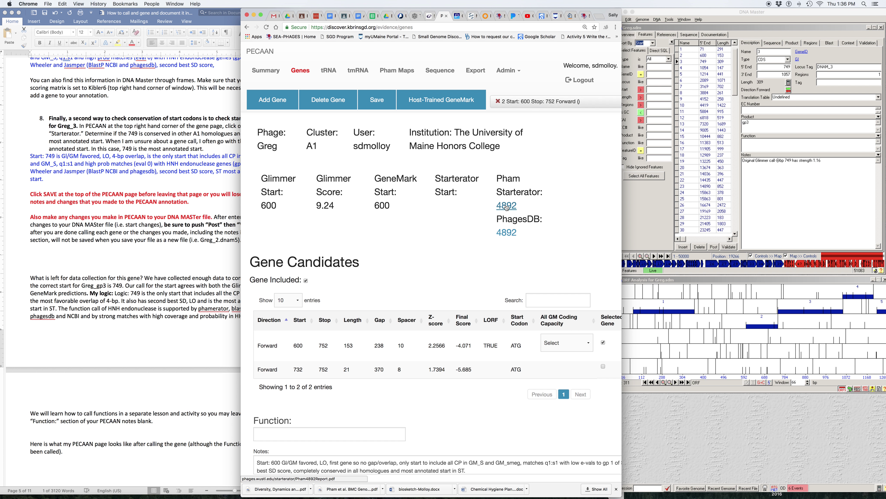
left_click(507, 207)
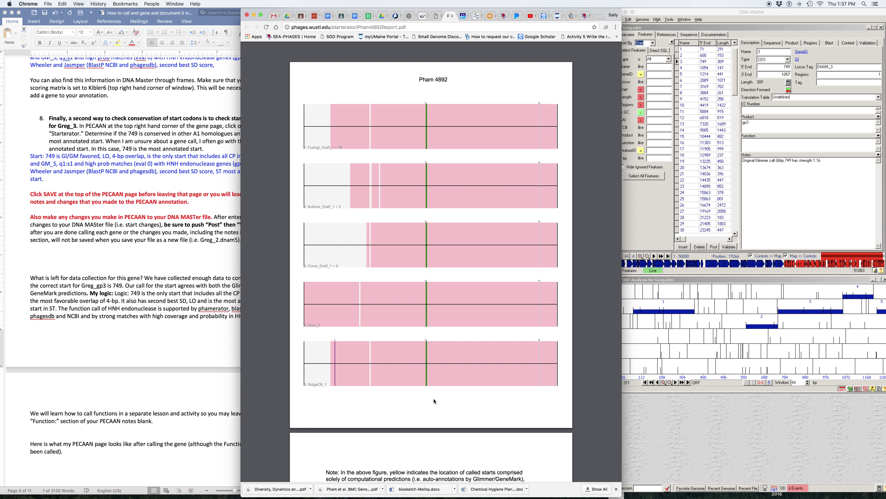
scroll(435, 401, "down", 3)
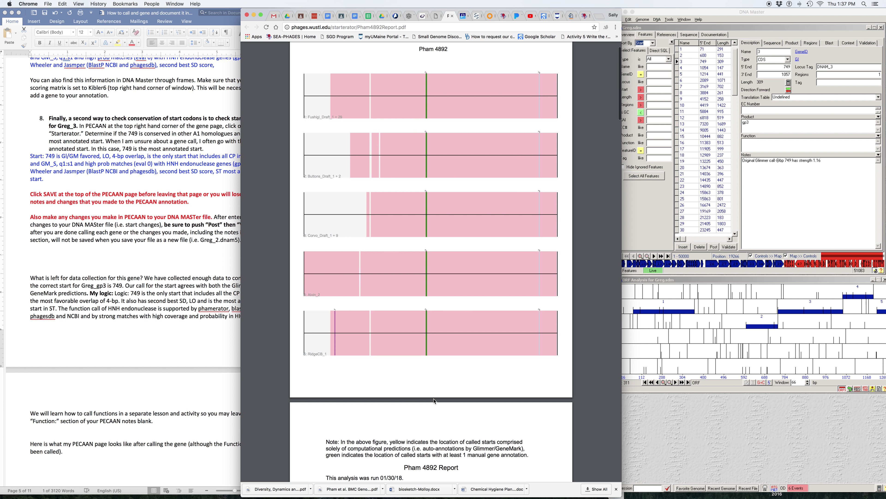
scroll(434, 400, "down", 10)
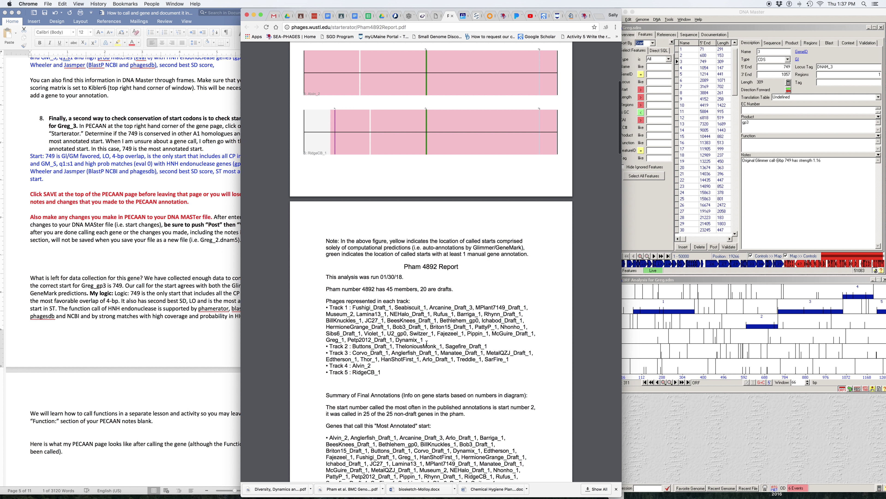
Step: Search the Pham 4892 report for "greg" and compare its track entry with the track diagrams on page 1
left_click(62, 4)
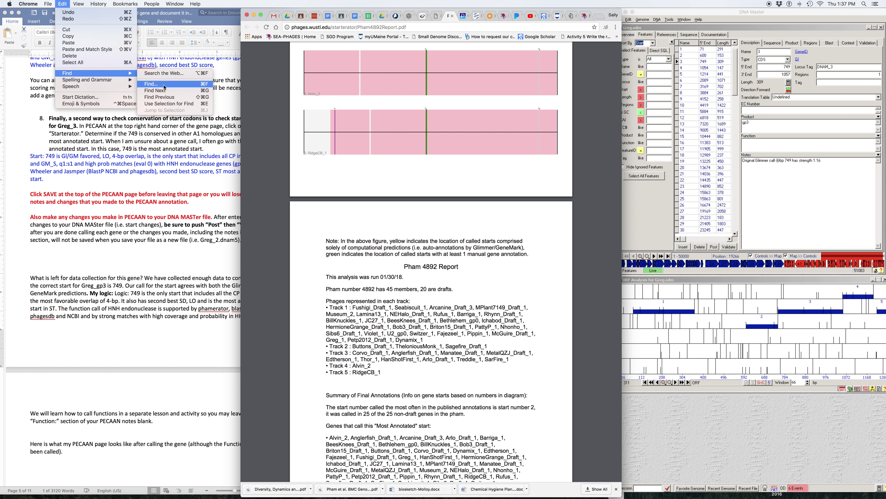
left_click(237, 106)
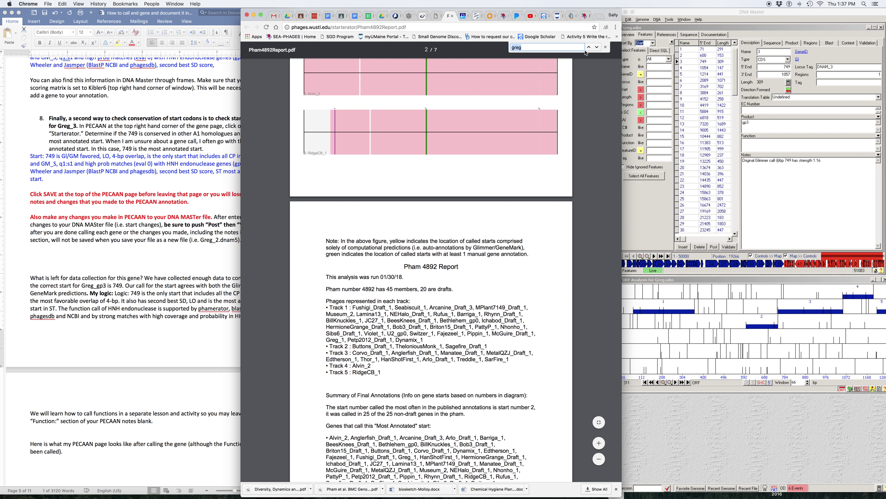
left_click(598, 49)
scroll(332, 317, "up", 7)
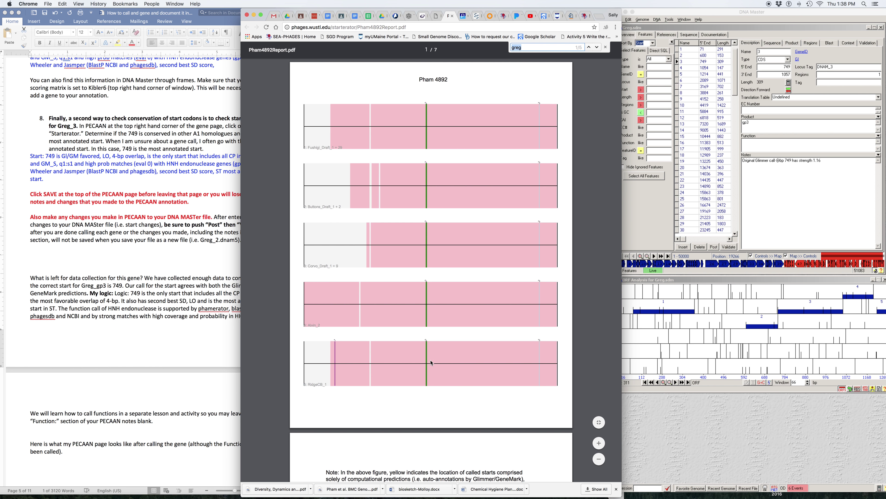
scroll(421, 444, "down", 5)
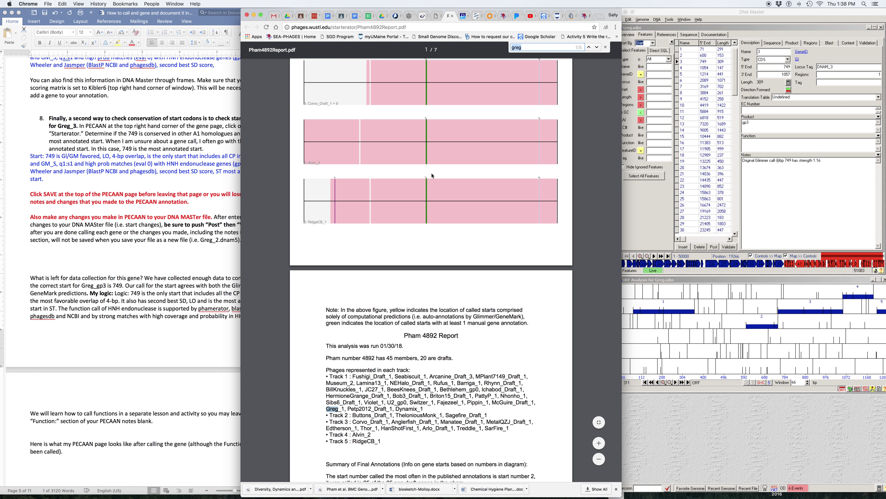
Step: Go through the remaining "greg" matches to reach Greg_1's candidate starts in the gene information
left_click(598, 47)
left_click(597, 47)
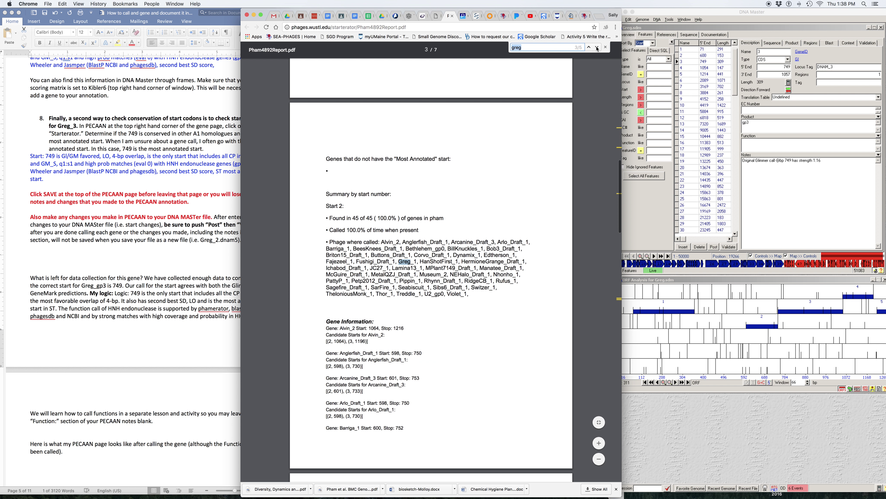
left_click(597, 48)
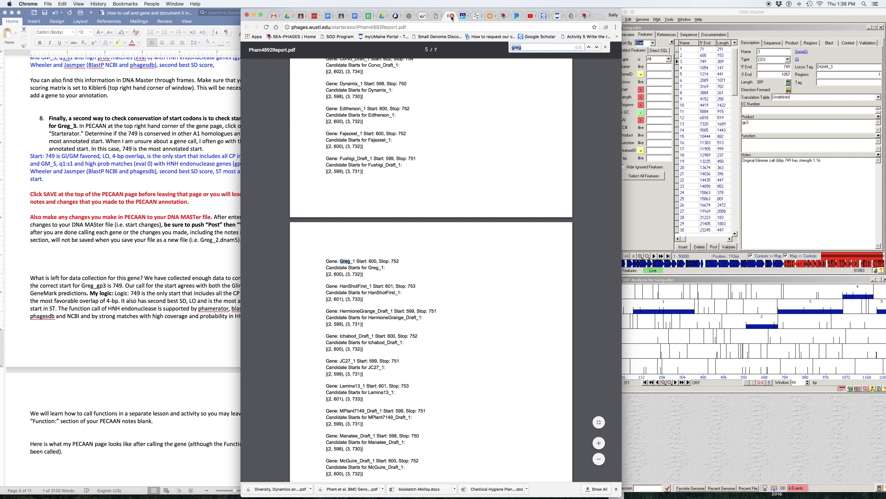
Step: Switch to the Word instructions, highlight "ST most annotated start." in the step 8 note, and review back to the step 7 notes
left_click(438, 15)
left_click(111, 214)
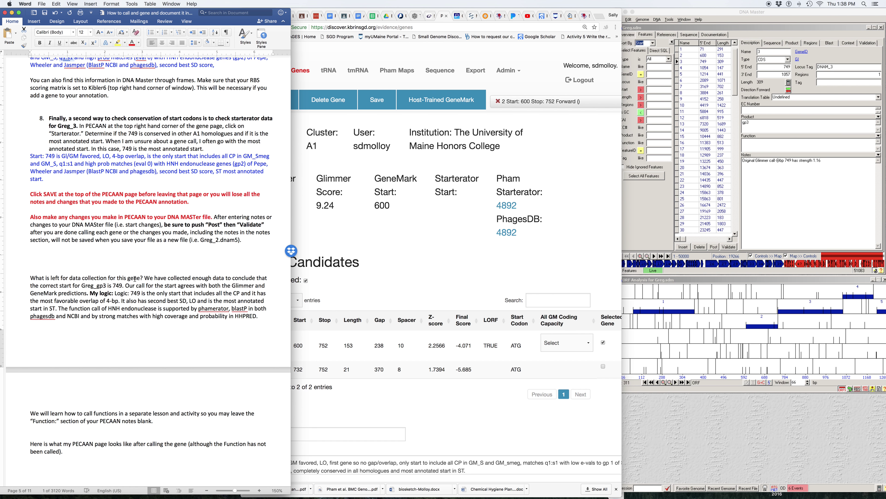
scroll(134, 279, "down", 2)
scroll(134, 279, "up", 1)
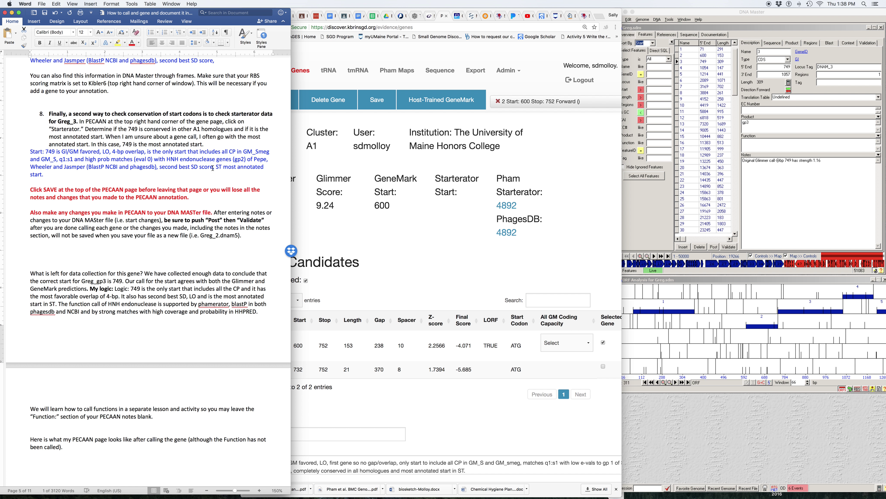
left_click_drag(216, 168, 230, 175)
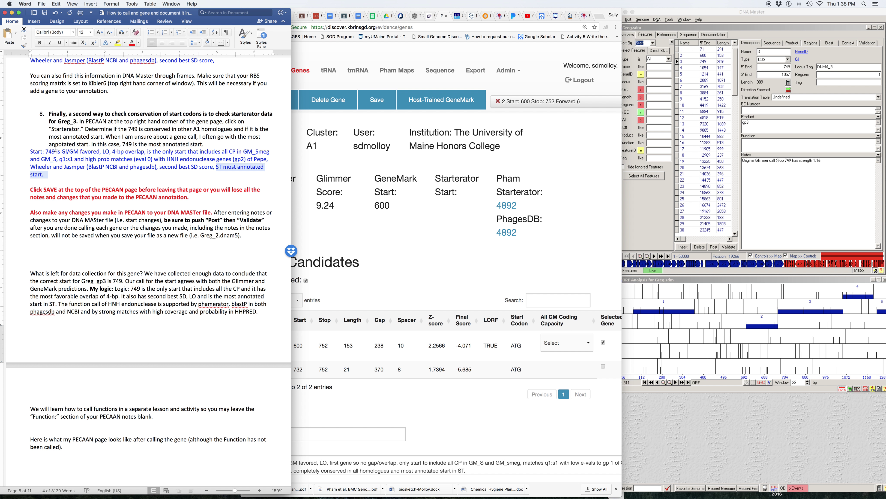
left_click(84, 164)
scroll(134, 168, "up", 5)
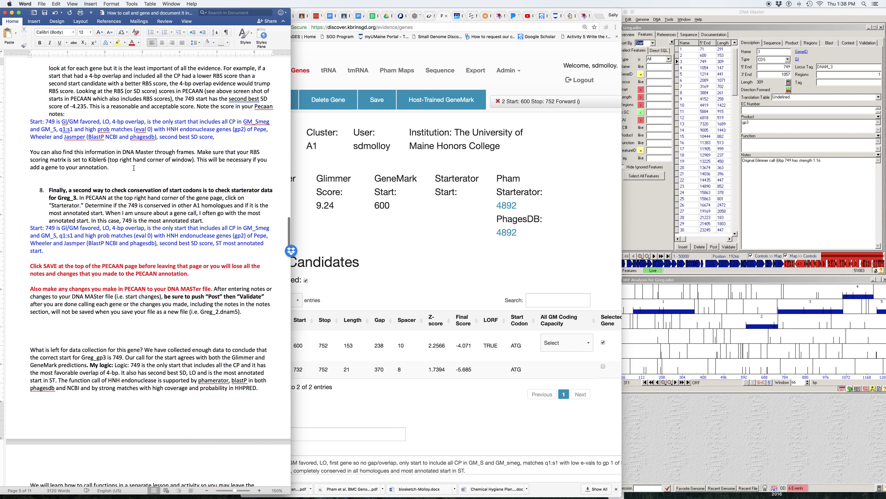
scroll(134, 169, "up", 6)
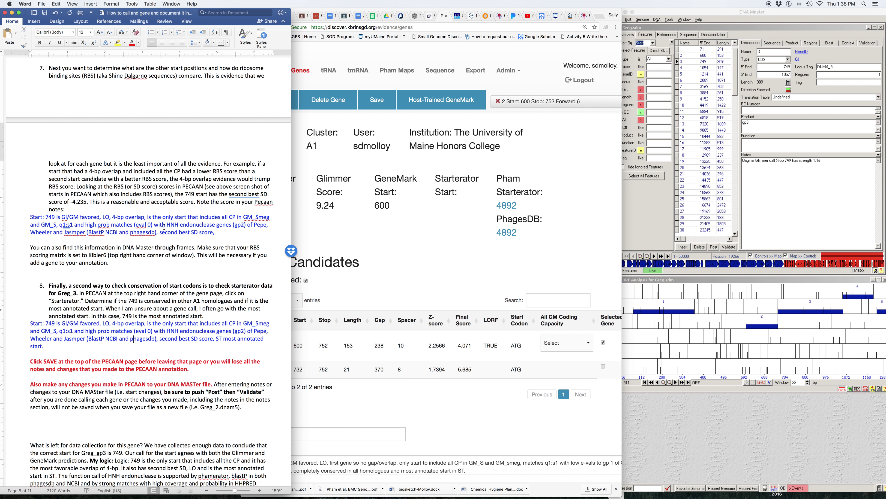
scroll(164, 226, "up", 4)
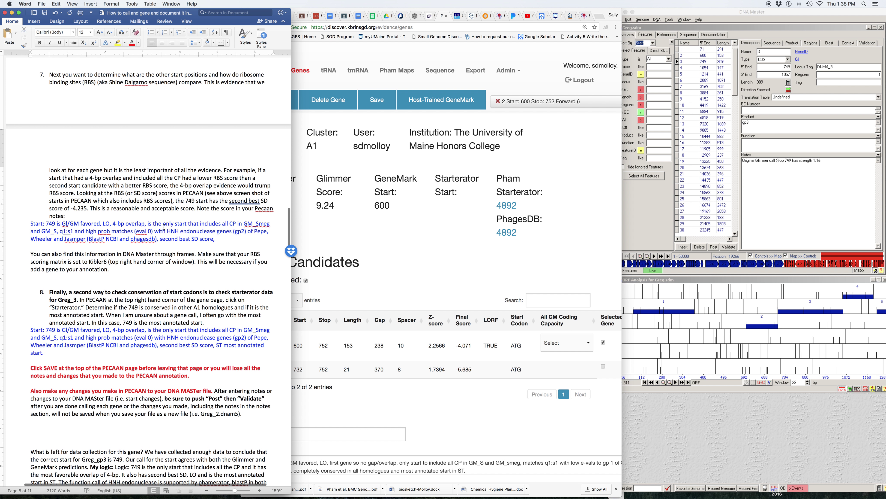
scroll(164, 226, "up", 1)
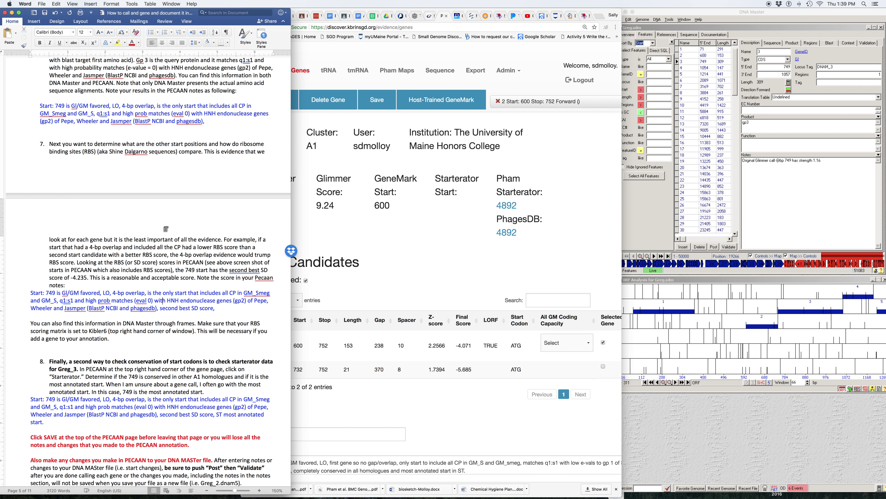
Step: Switch to PECAAN, select gene 3 (start 749, stop 1,057), and review its gene candidates and scores
left_click(435, 242)
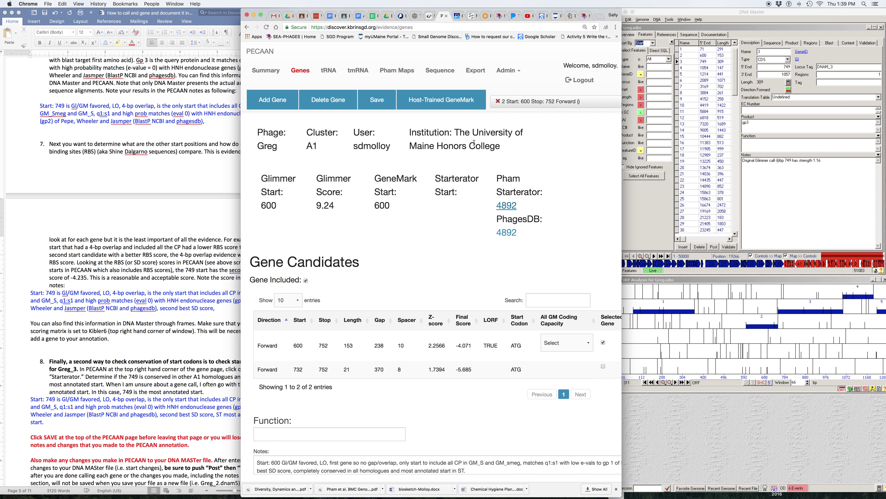
left_click(528, 101)
left_click(535, 154)
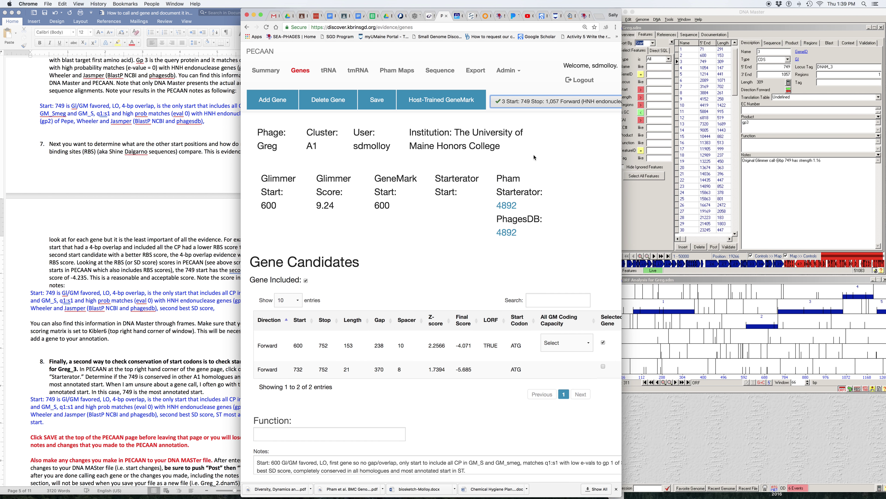
scroll(421, 268, "down", 2)
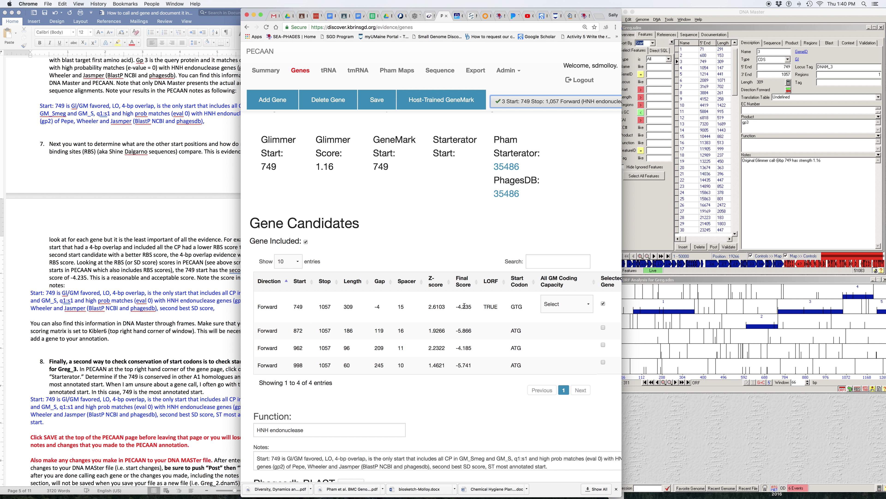
scroll(449, 365, "down", 2)
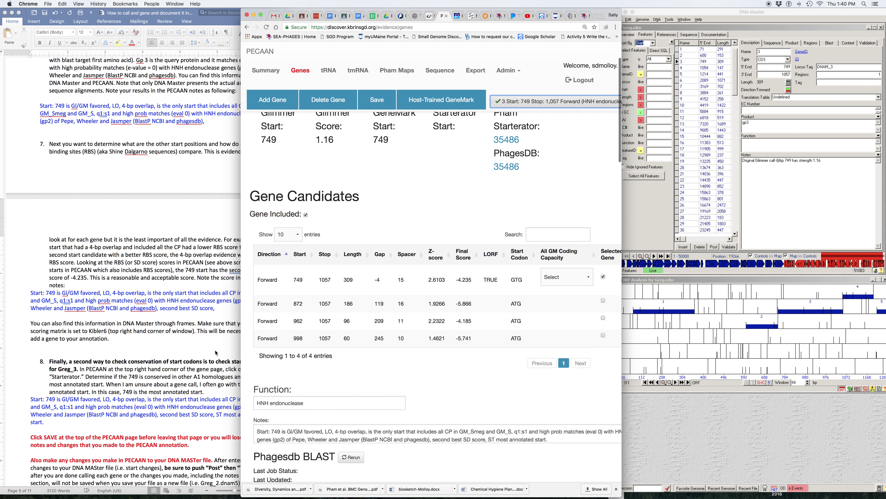
Step: Highlight "second best SD score" in the blue note of step 7 in the Word instructions, then clear the selection
left_click(183, 308)
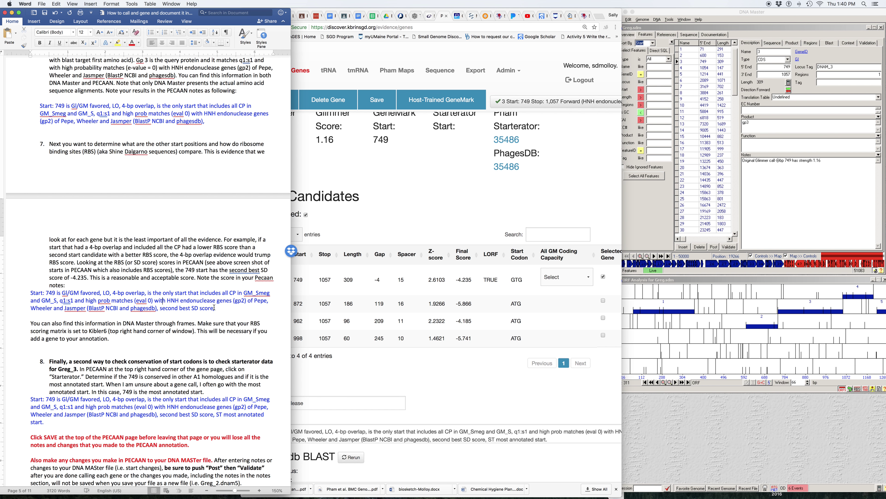
left_click_drag(206, 308, 161, 308)
left_click(223, 308)
Step: Bring up the Notes for gene 3 in PECAAN and highlight the whole "Start: 749" note
scroll(467, 390, "down", 1)
scroll(466, 390, "down", 2)
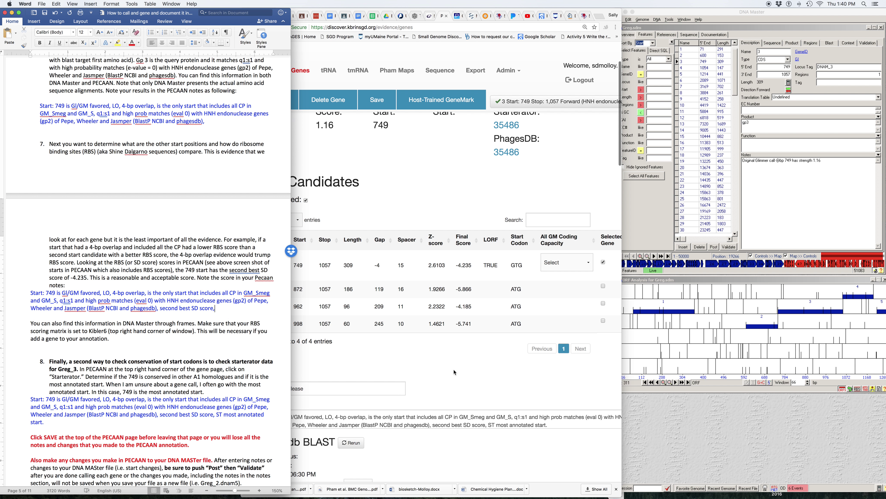
left_click(467, 398)
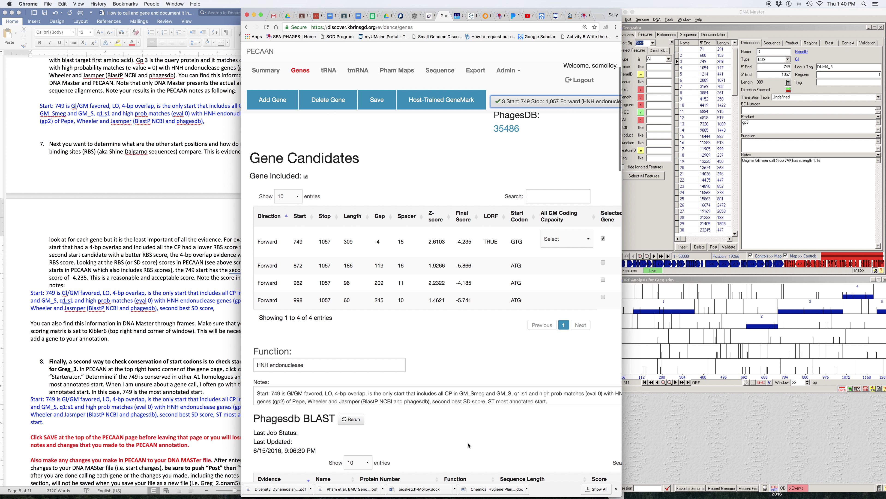
scroll(317, 393, "down", 1)
scroll(317, 393, "up", 2)
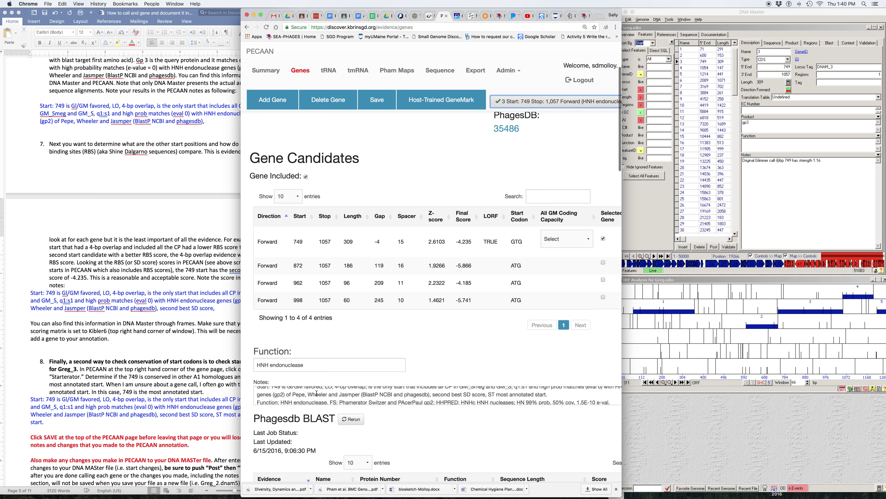
left_click_drag(259, 394, 548, 402)
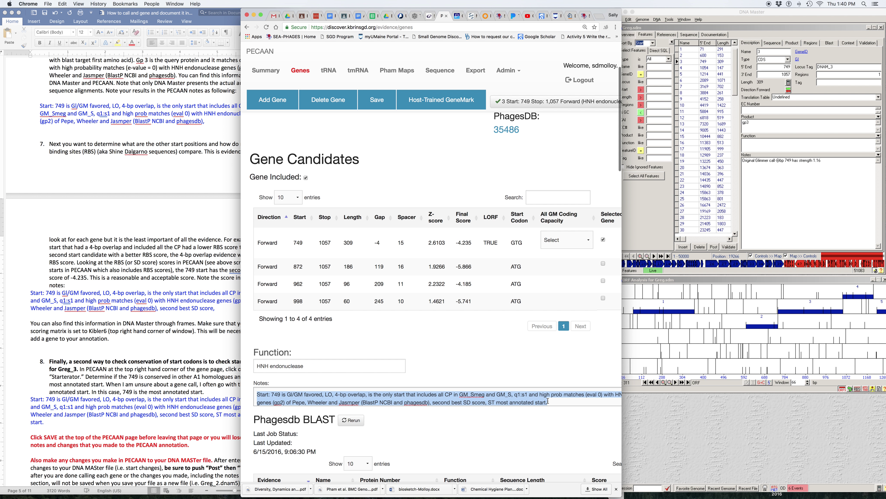
Step: Highlight the "Function: HNH endonuclease" line with its Phamerator and HHPRED evidence in gene 3's Notes
scroll(580, 420, "down", 1)
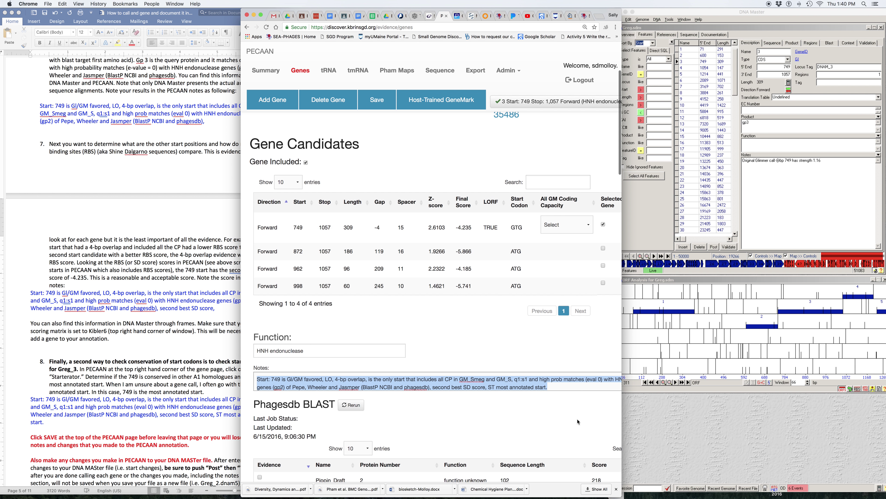
scroll(578, 422, "down", 2)
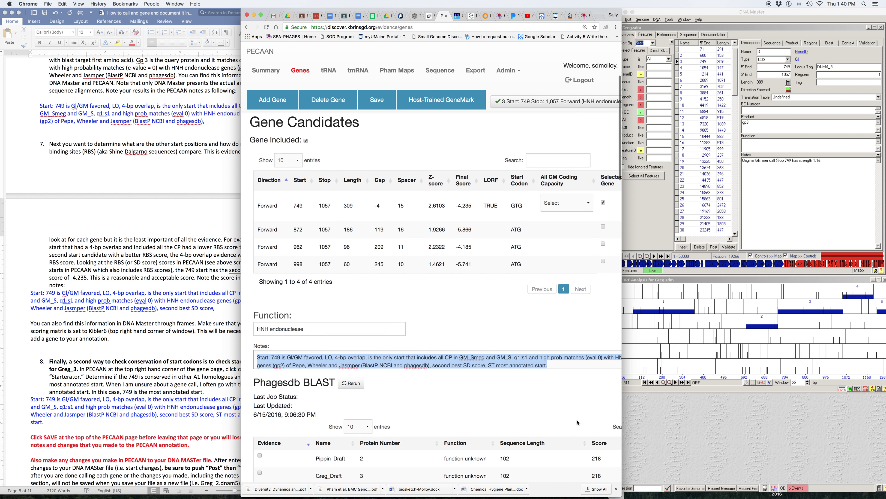
left_click(560, 362)
key("Return")
type("Function: HNH endonuclease. FS: Phamerator Switzer and PAcerPaul gp2; HHPRED: HNHc HNH nucleases; HN 99% prob, 50% cov, 1.5E-10 e-val.")
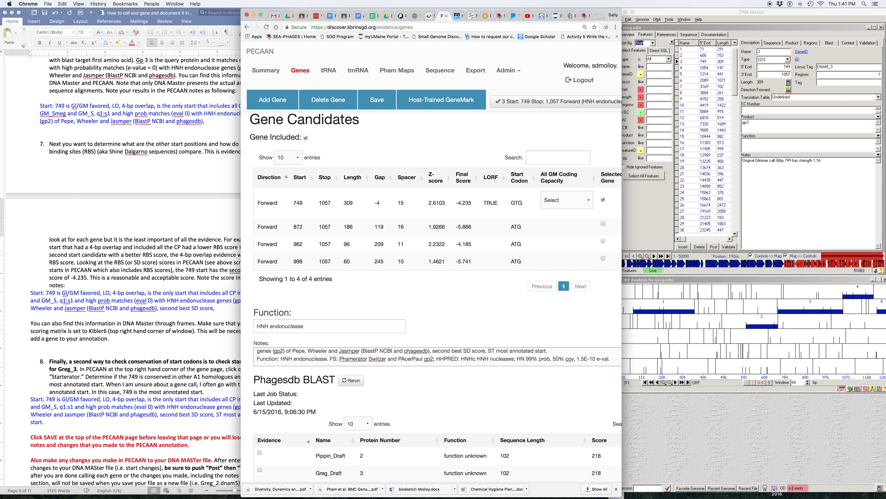
left_click_drag(257, 359, 617, 358)
scroll(547, 380, "down", 5)
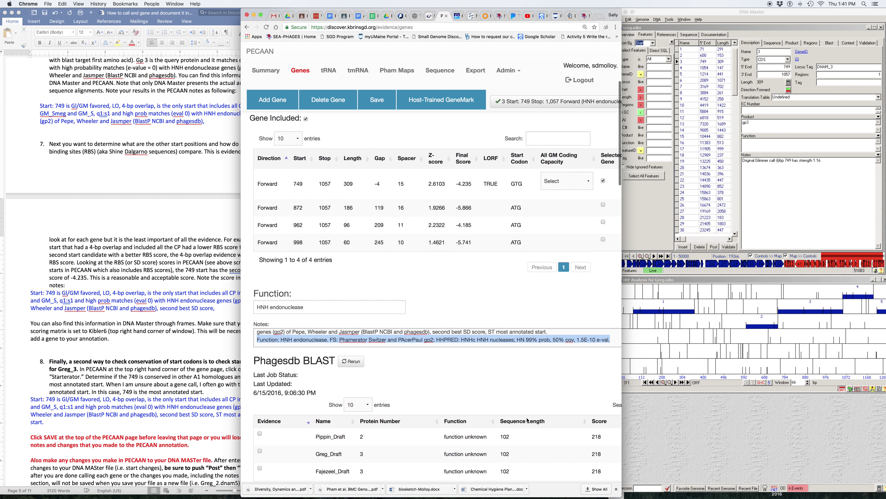
Step: Mark the Mycobacterium phage Wheeler hit in gene 3's NCBI BLAST results as evidence and save the gene
scroll(529, 419, "down", 4)
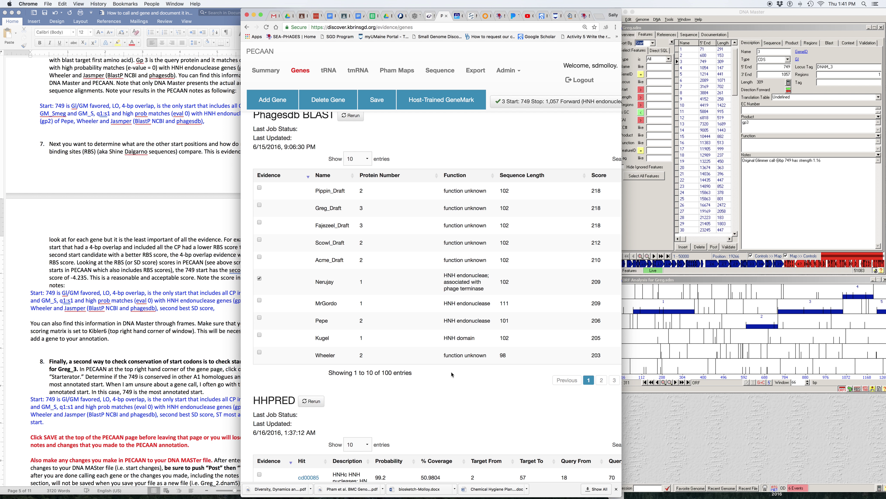
scroll(452, 375, "down", 9)
scroll(447, 378, "down", 11)
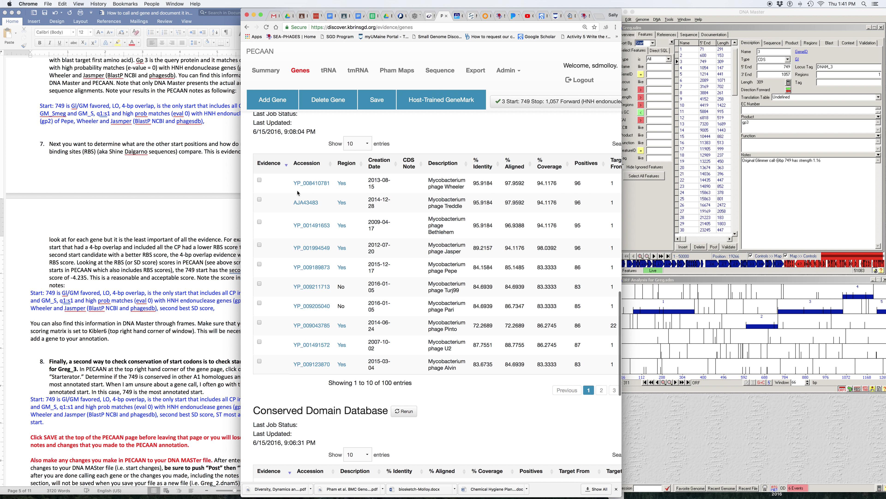
left_click(260, 181)
scroll(527, 244, "right", 5)
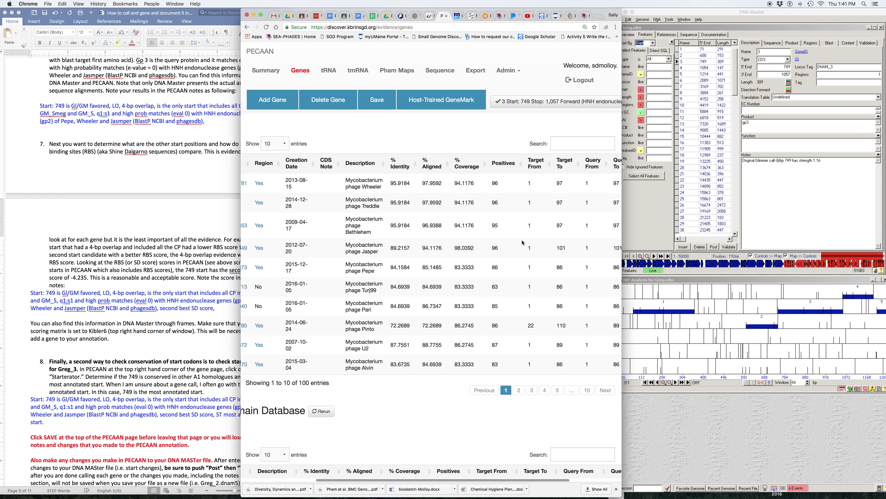
scroll(419, 181, "up", 1)
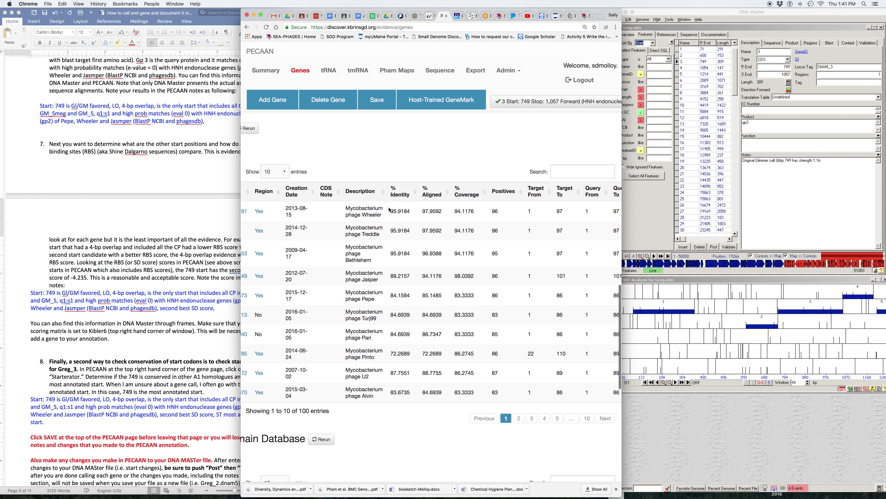
scroll(401, 147, "right", 1)
left_click(382, 107)
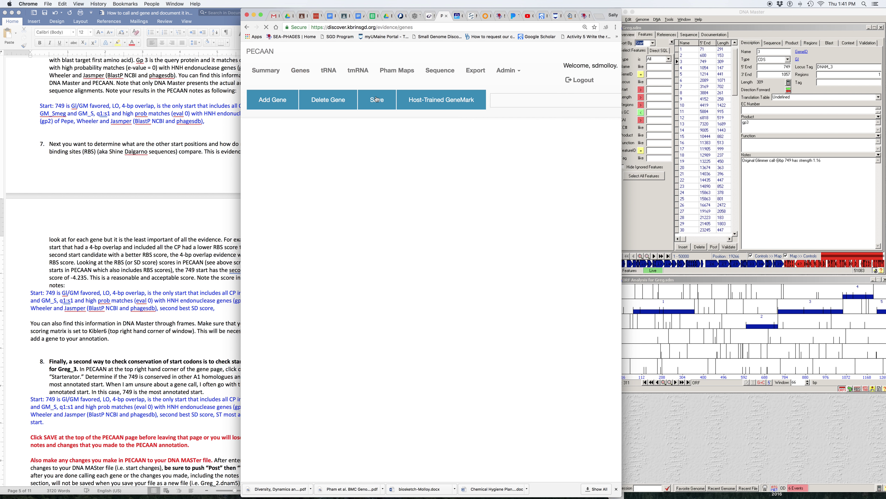
Step: Check gene 3's saved candidates, function and notes, and the evidence marked in its Phagesdb BLAST table
scroll(500, 342, "right", 1)
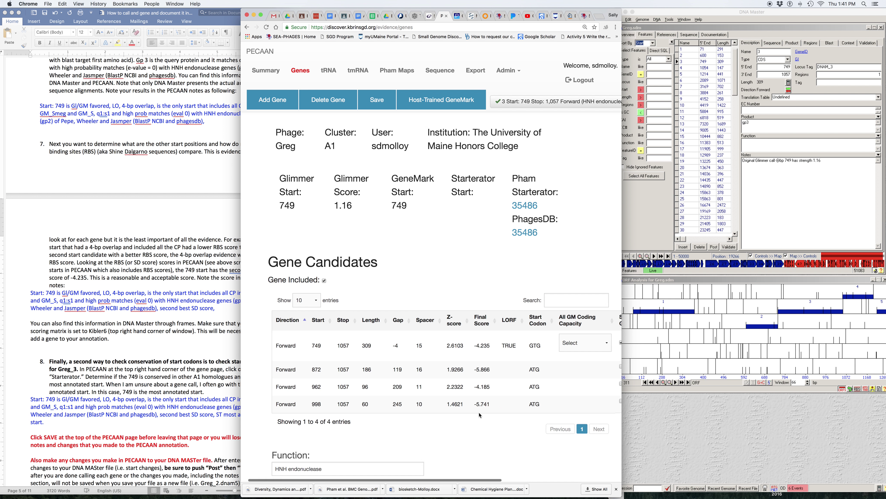
scroll(489, 377, "down", 3)
scroll(478, 413, "down", 3)
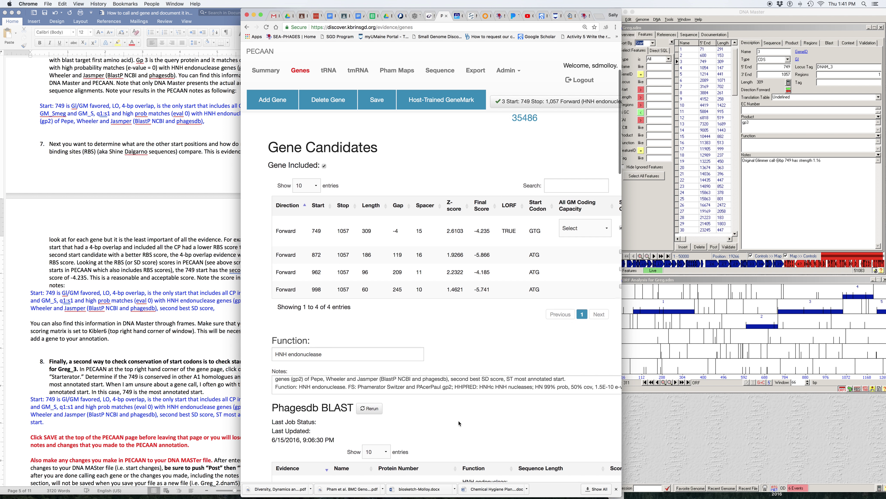
scroll(421, 388, "down", 5)
scroll(460, 422, "down", 1)
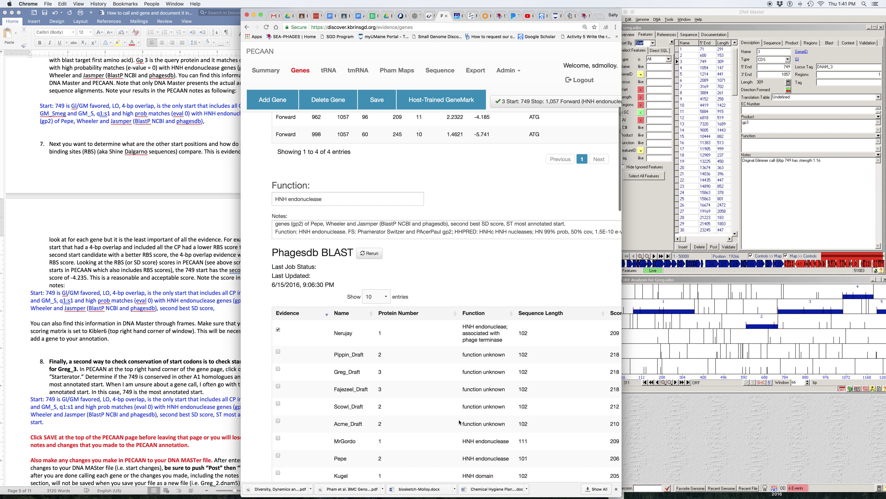
scroll(460, 423, "down", 5)
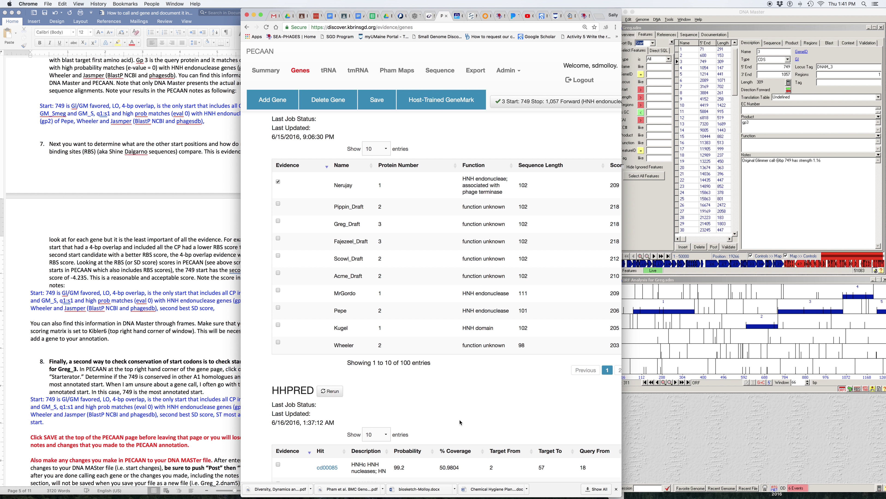
Step: Switch to the Word instructions and review the text after step 8 on saving, posting and validating changes and the start-call logic
left_click(167, 316)
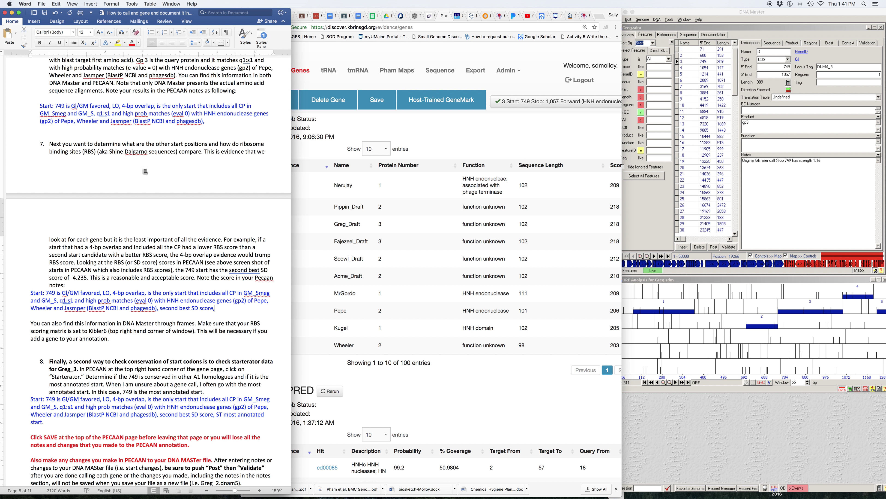
scroll(167, 316, "down", 10)
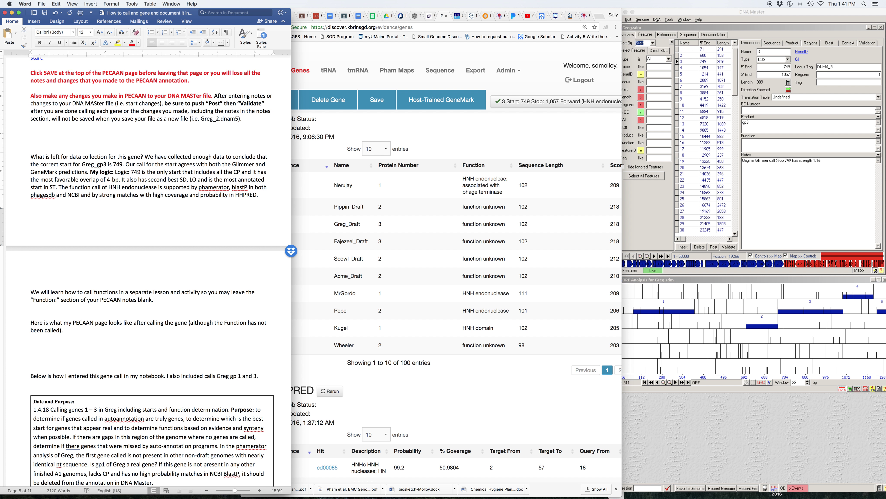
scroll(101, 164, "up", 8)
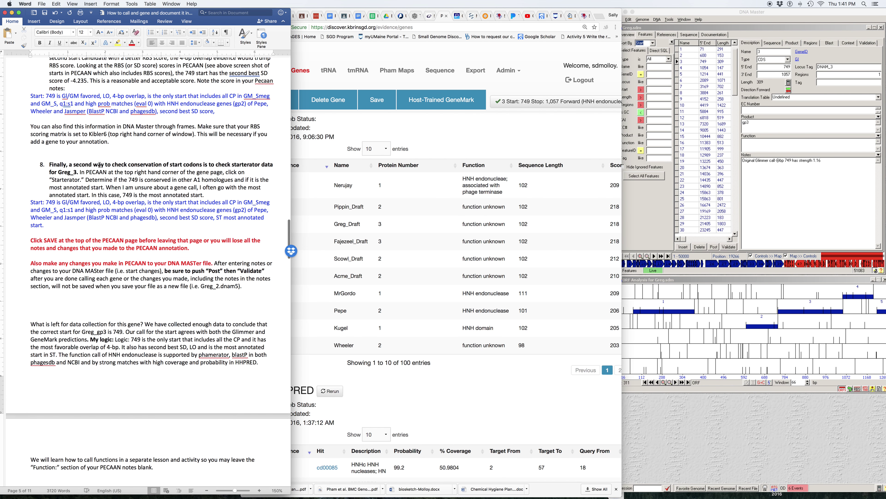
scroll(99, 164, "down", 15)
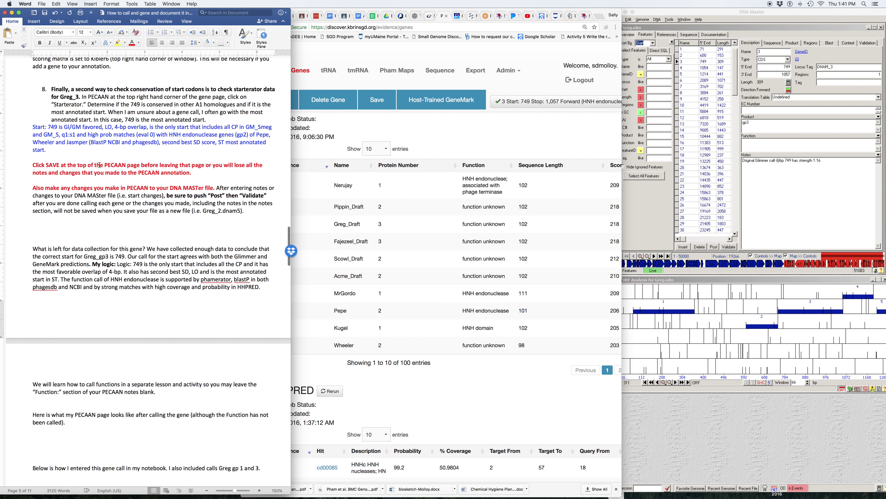
scroll(100, 164, "down", 5)
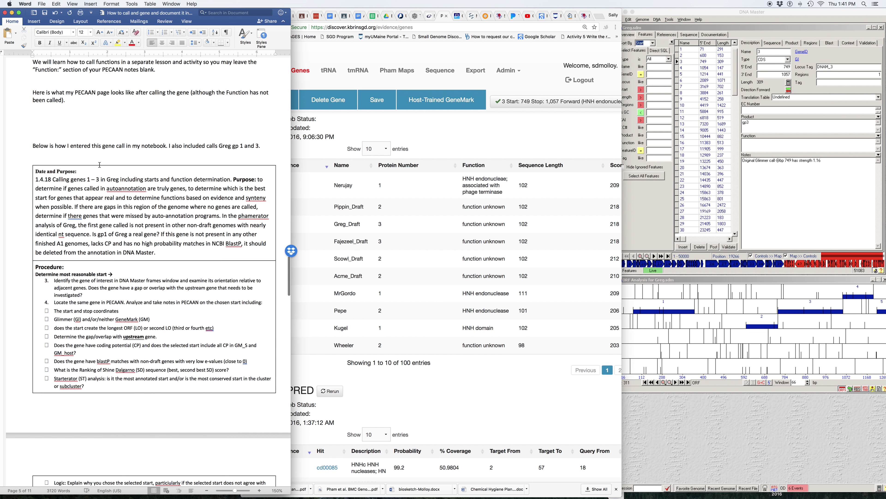
Step: Examine the sample notebook entry for Greg genes 1–3 and the Notebook Rubric in the instructions, and switch back to PECAAN
left_click(54, 152)
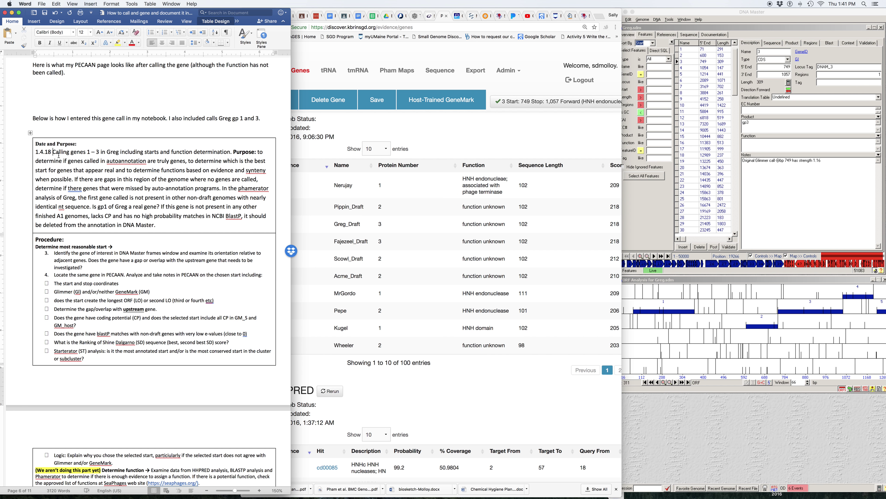
scroll(130, 181, "down", 13)
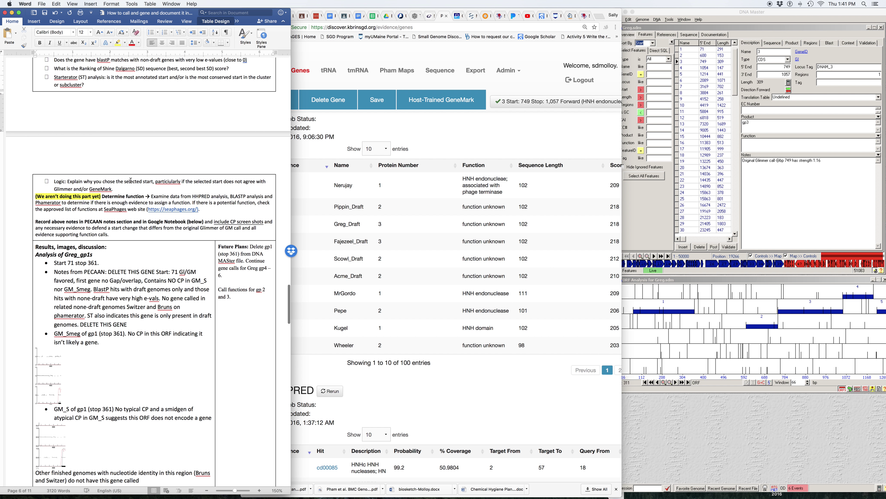
scroll(145, 212, "down", 4)
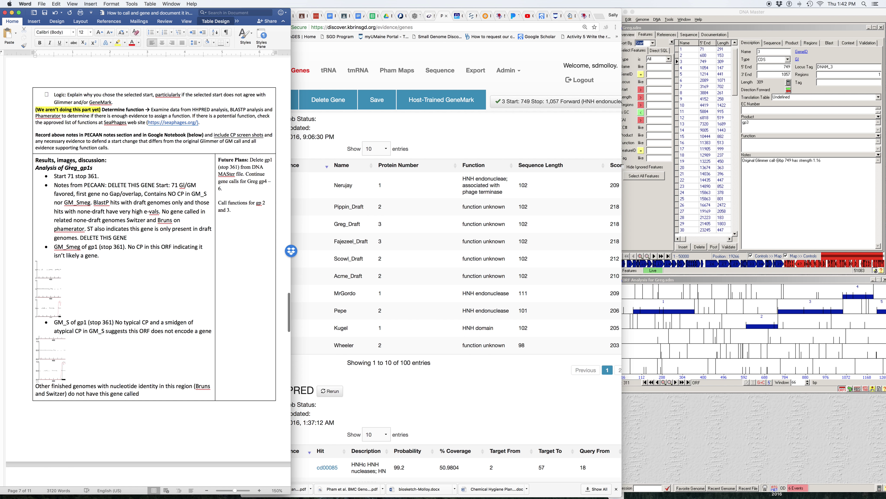
scroll(150, 206, "down", 20)
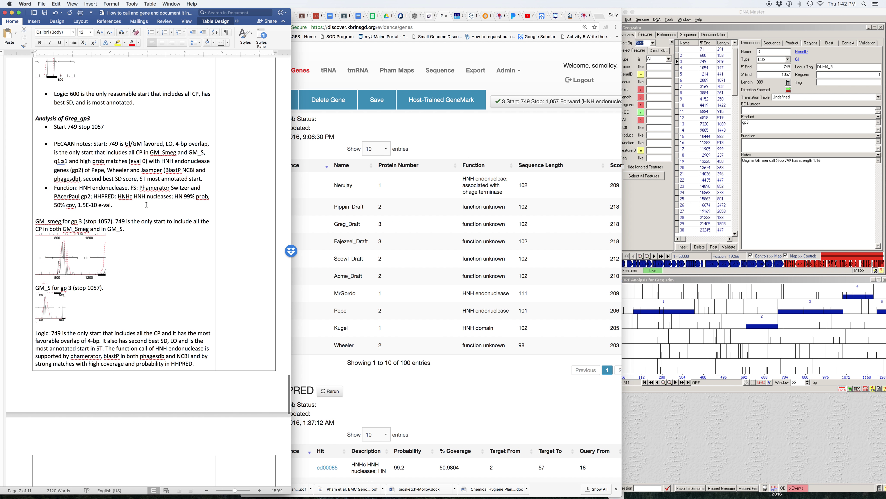
scroll(148, 208, "down", 20)
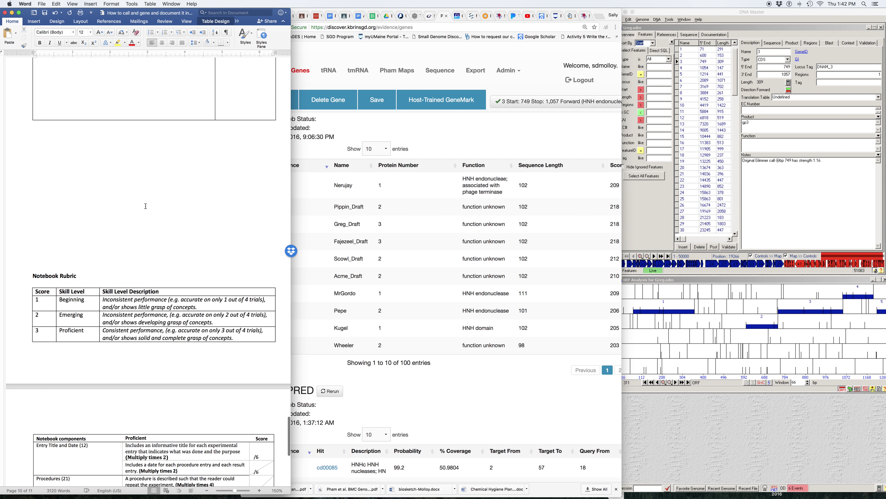
scroll(146, 206, "down", 3)
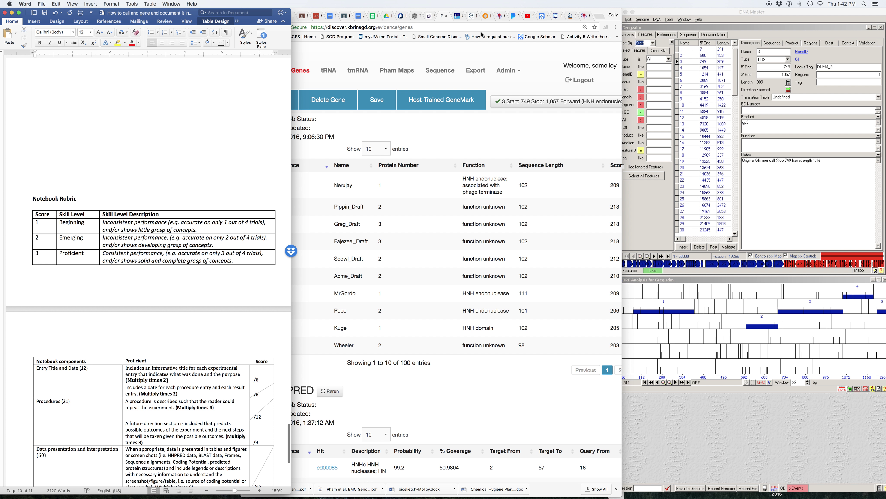
left_click(461, 54)
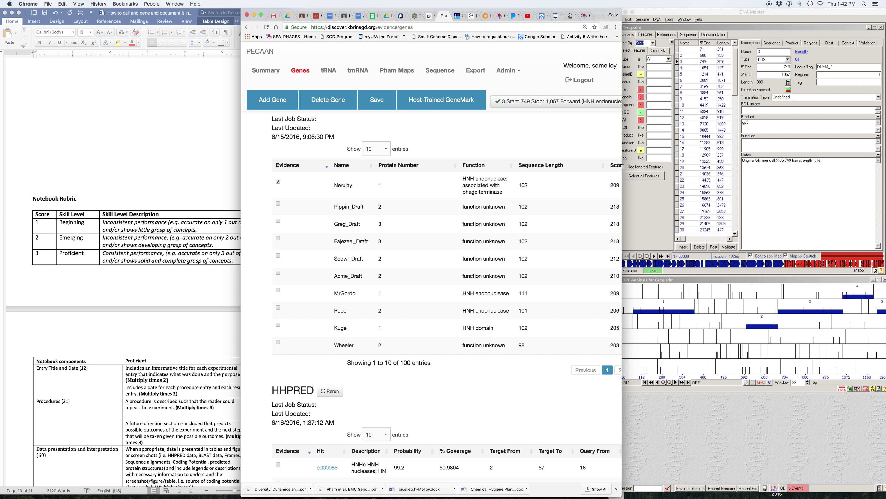